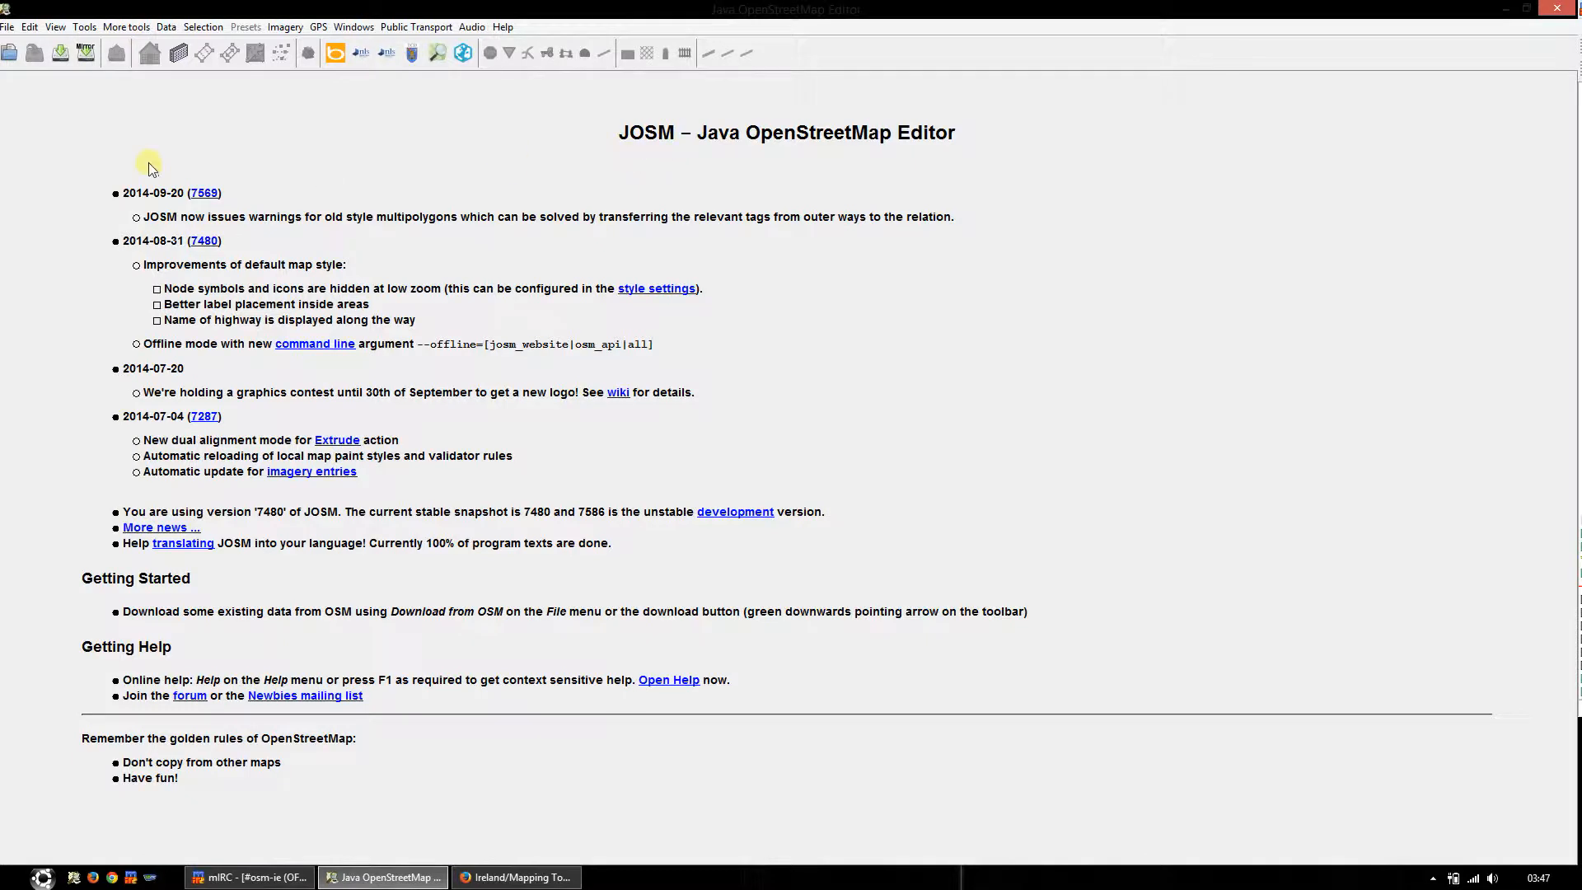
Step: Open the map paint style preferences and select the Irish Boundaries style among the available styles
{"action": "left_click", "coordinate": [29, 28]}
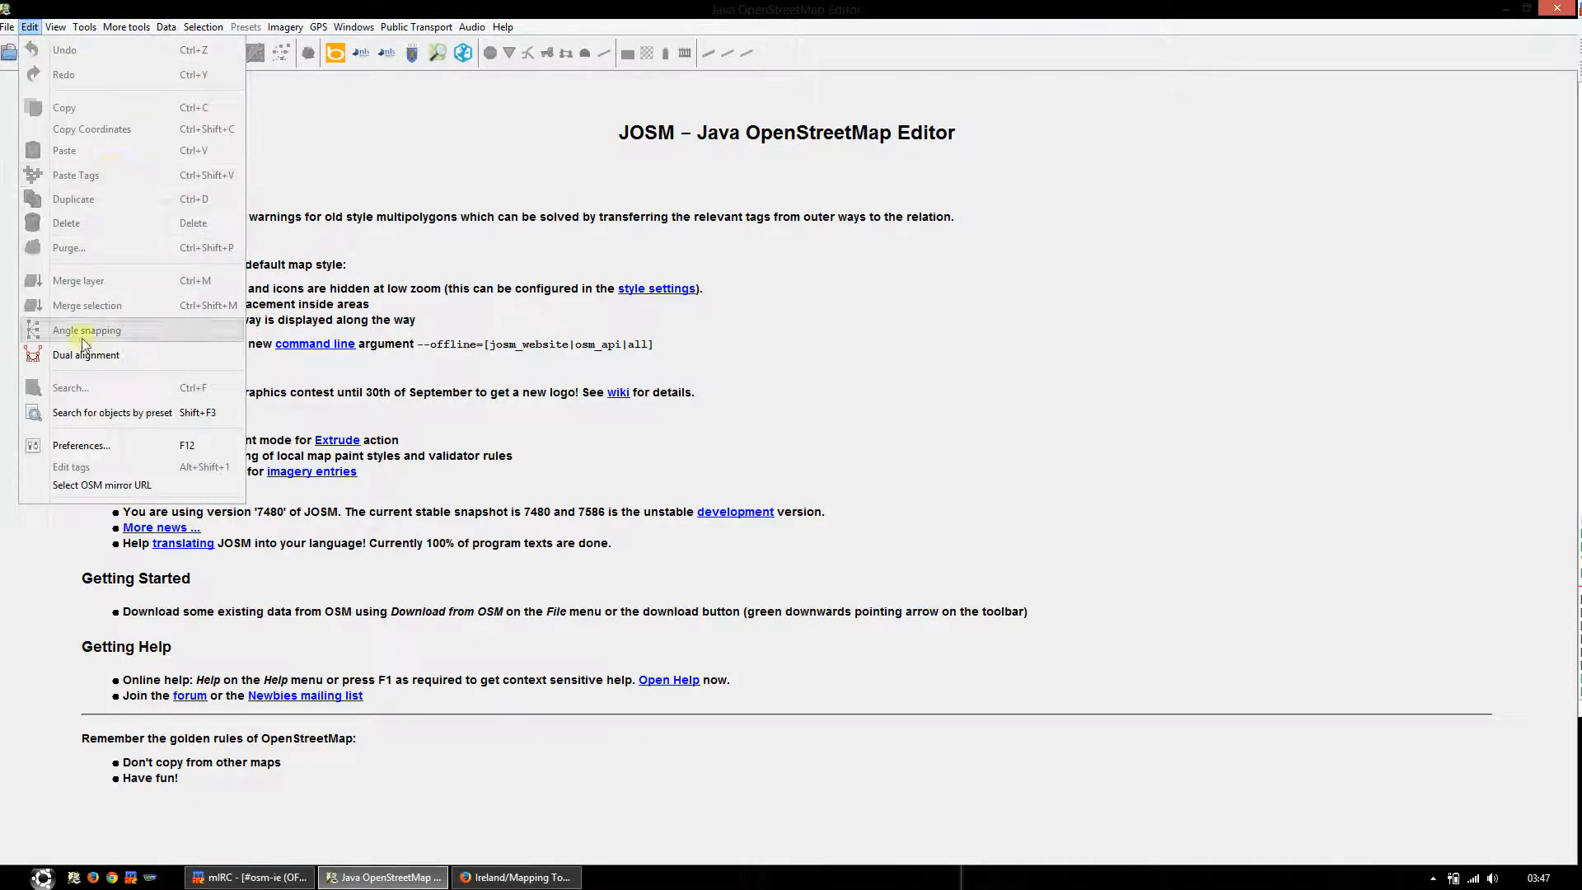
{"action": "left_click", "coordinate": [69, 451]}
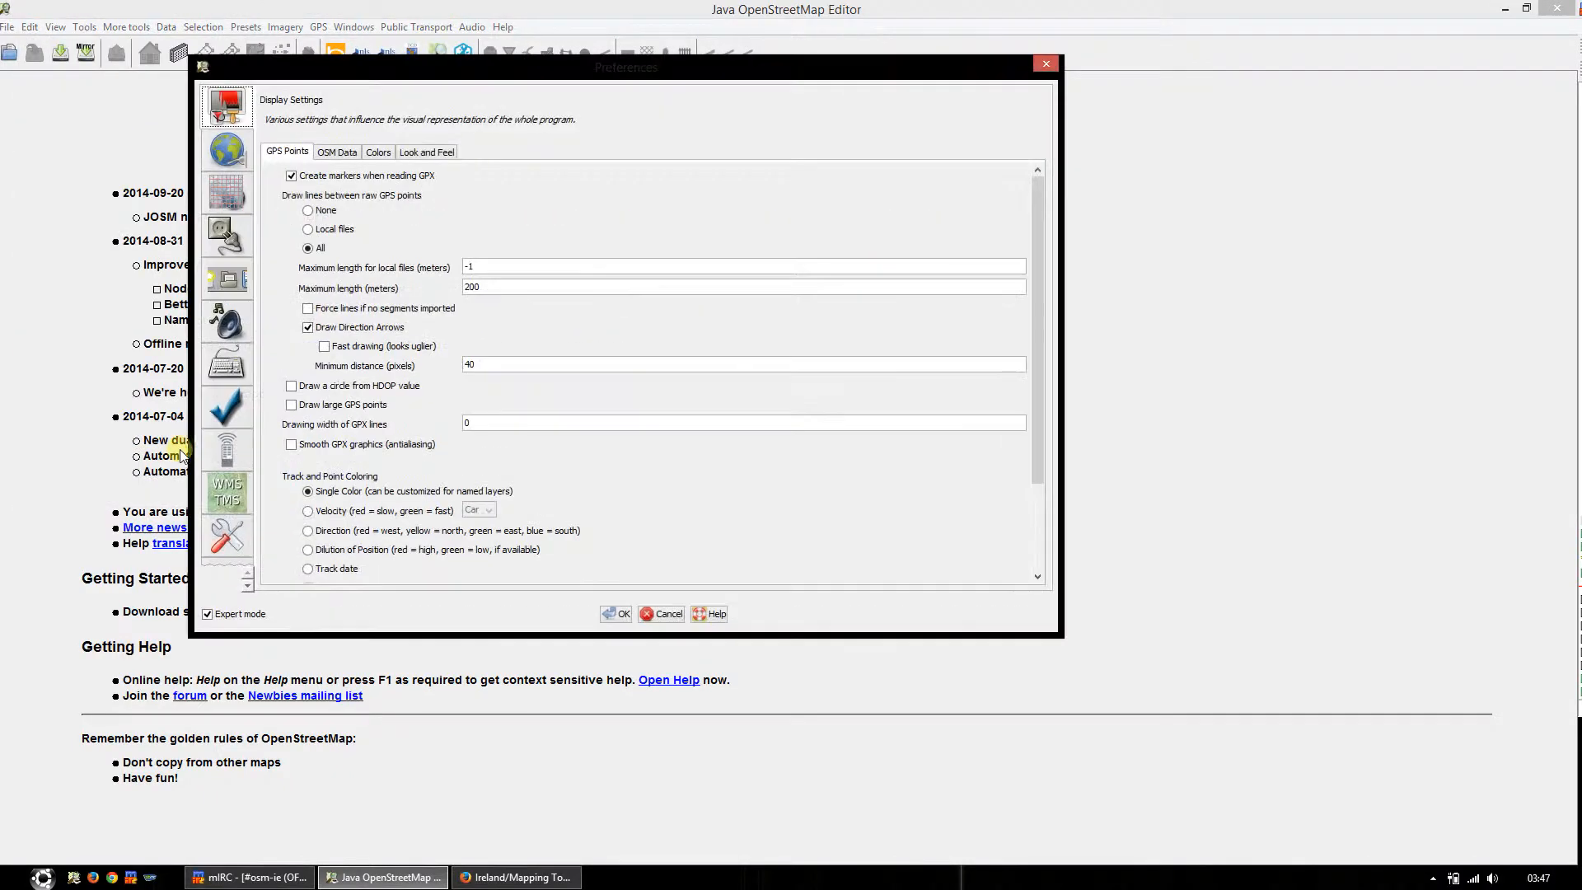
{"action": "left_click", "coordinate": [228, 150]}
{"action": "left_click", "coordinate": [226, 186]}
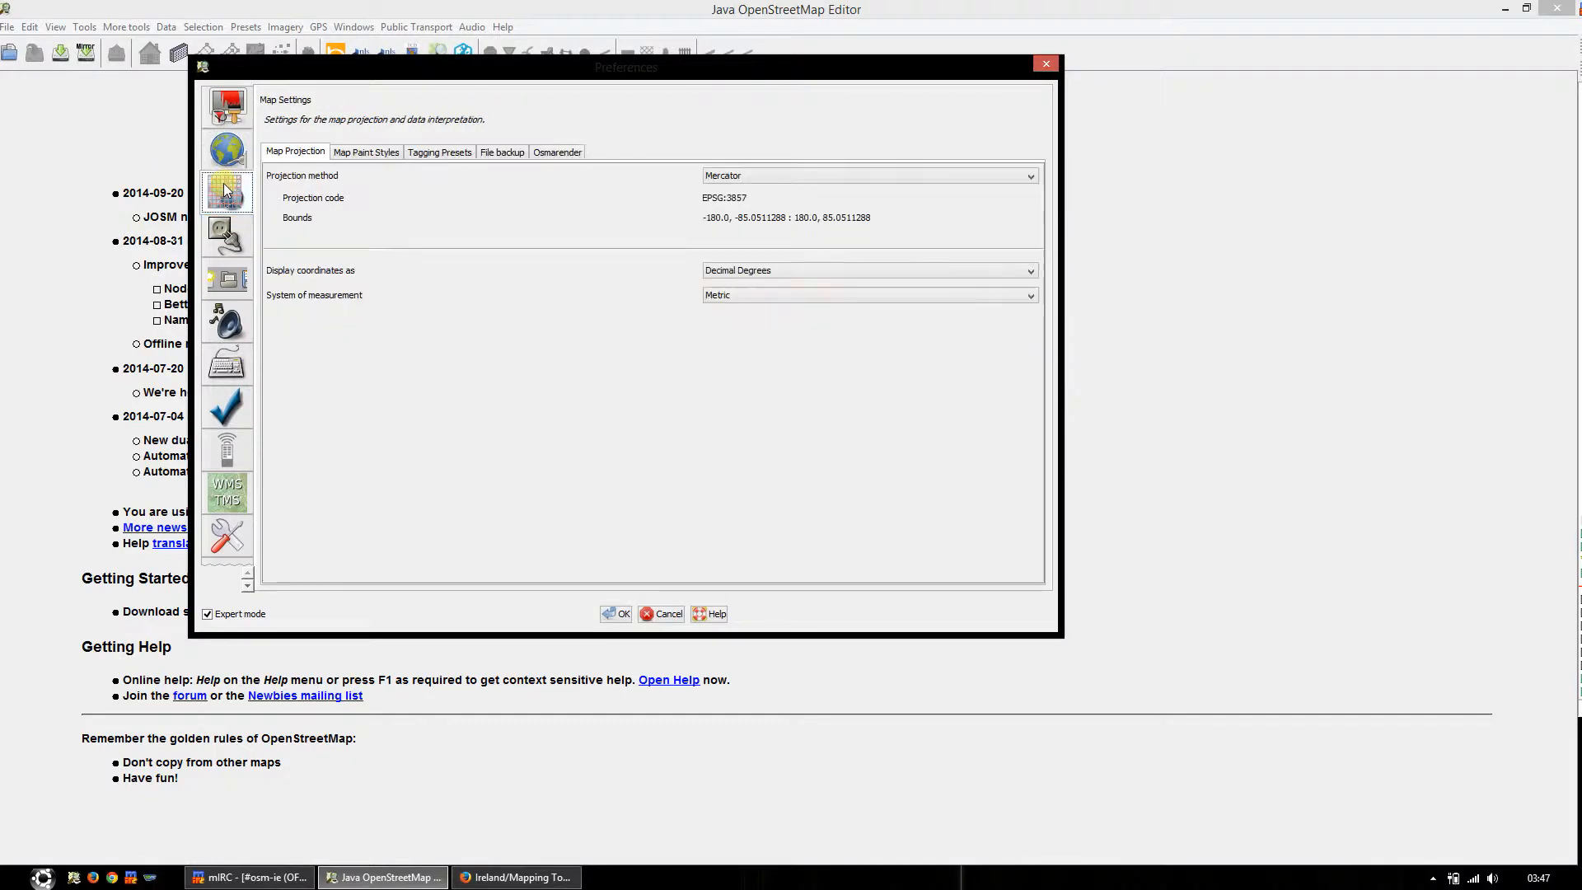
{"action": "left_click", "coordinate": [364, 155]}
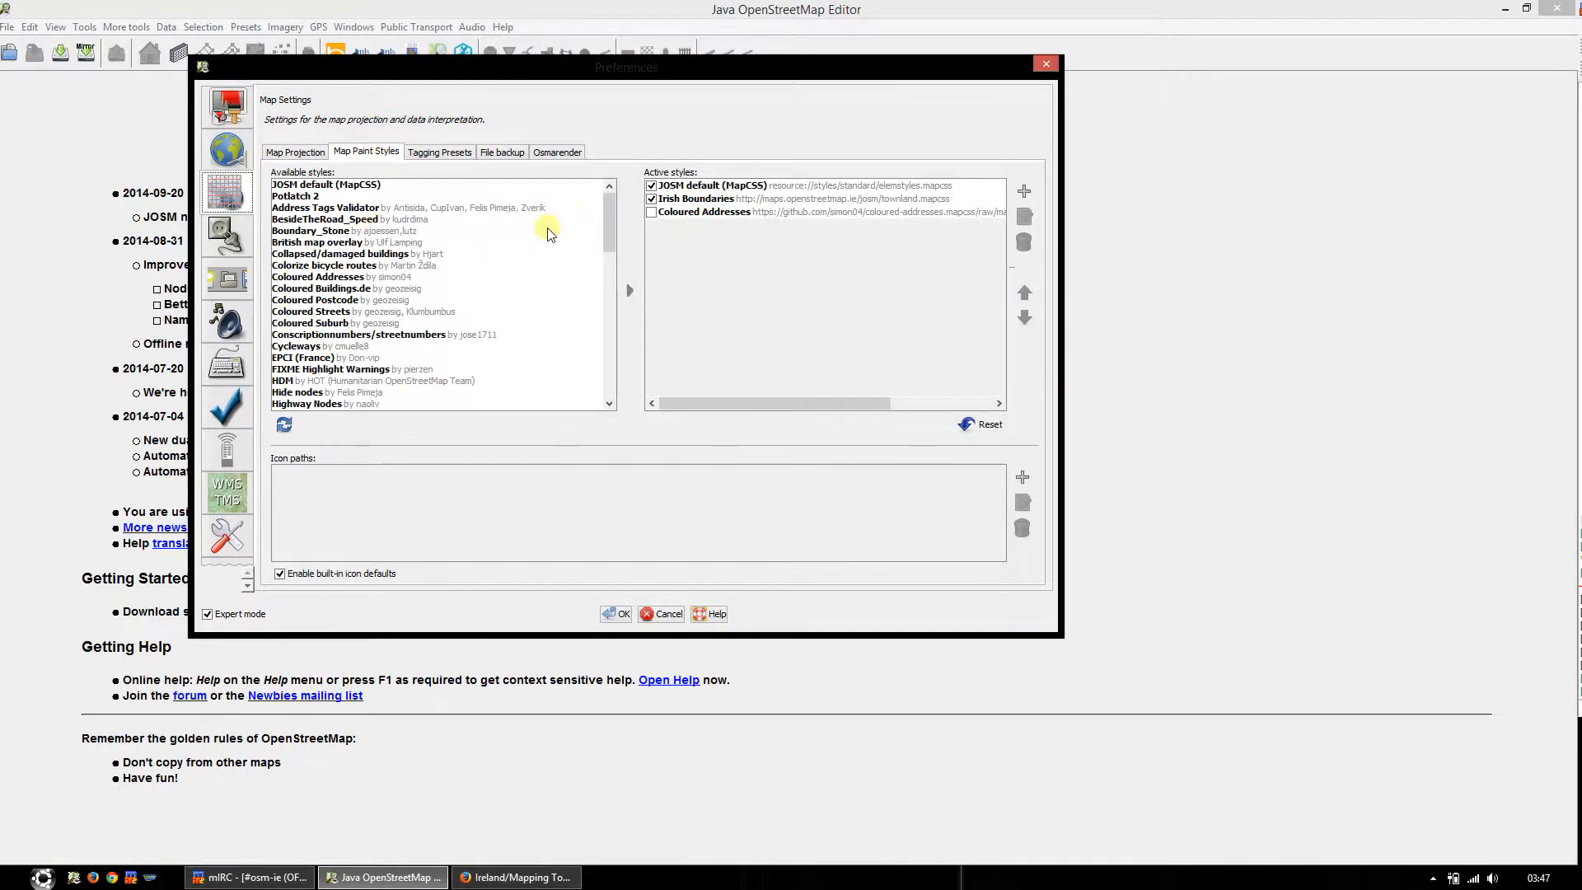
{"action": "left_click_drag", "start_coordinate": [606, 219], "coordinate": [603, 261]}
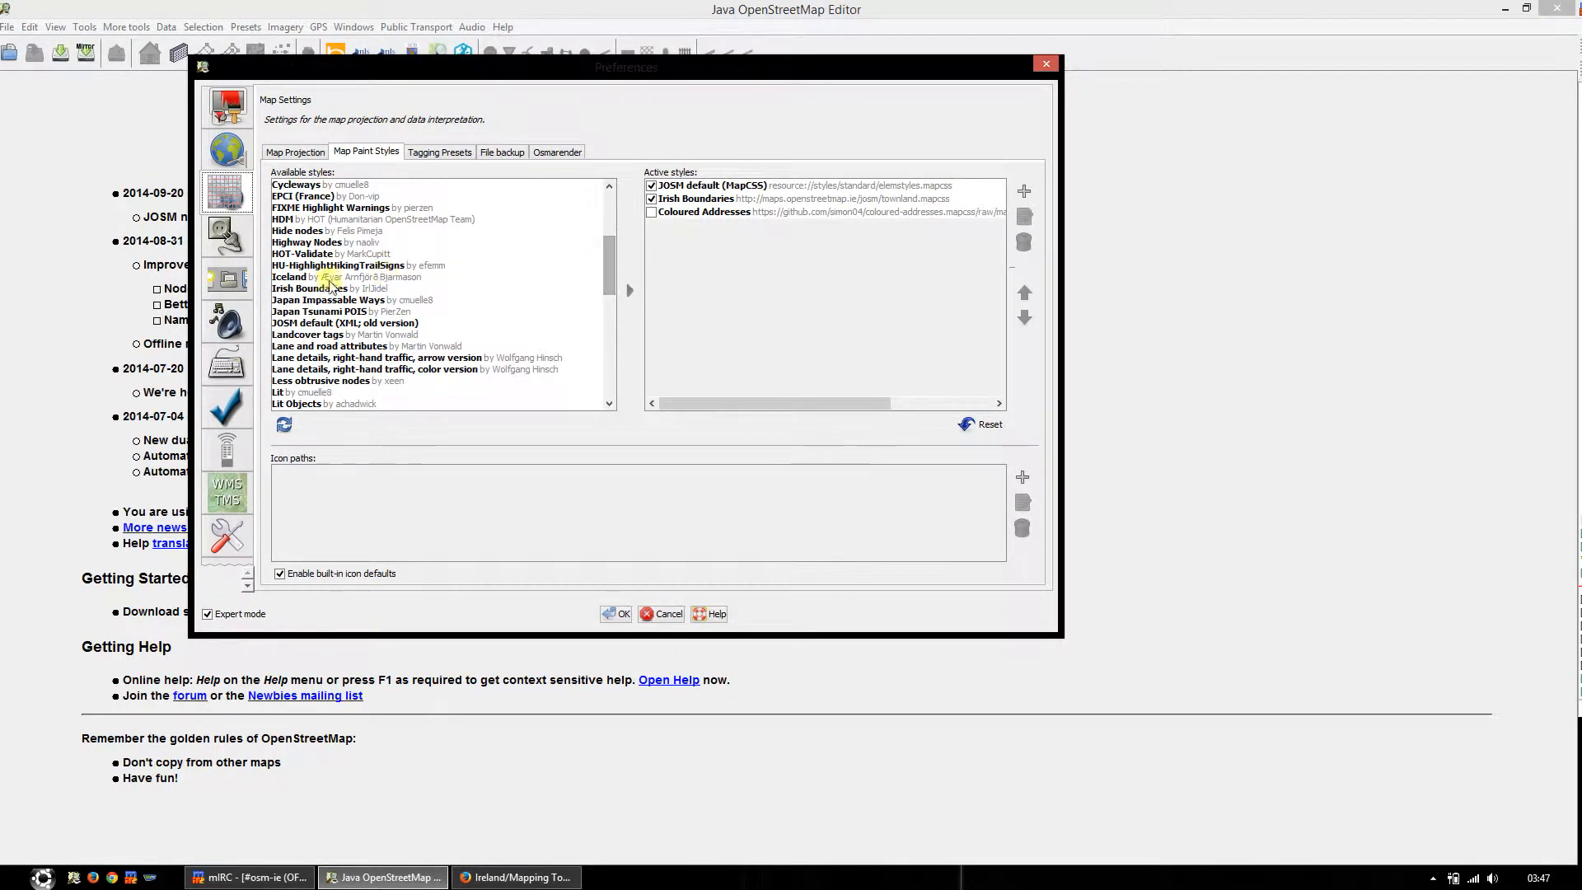
{"action": "left_click", "coordinate": [328, 290]}
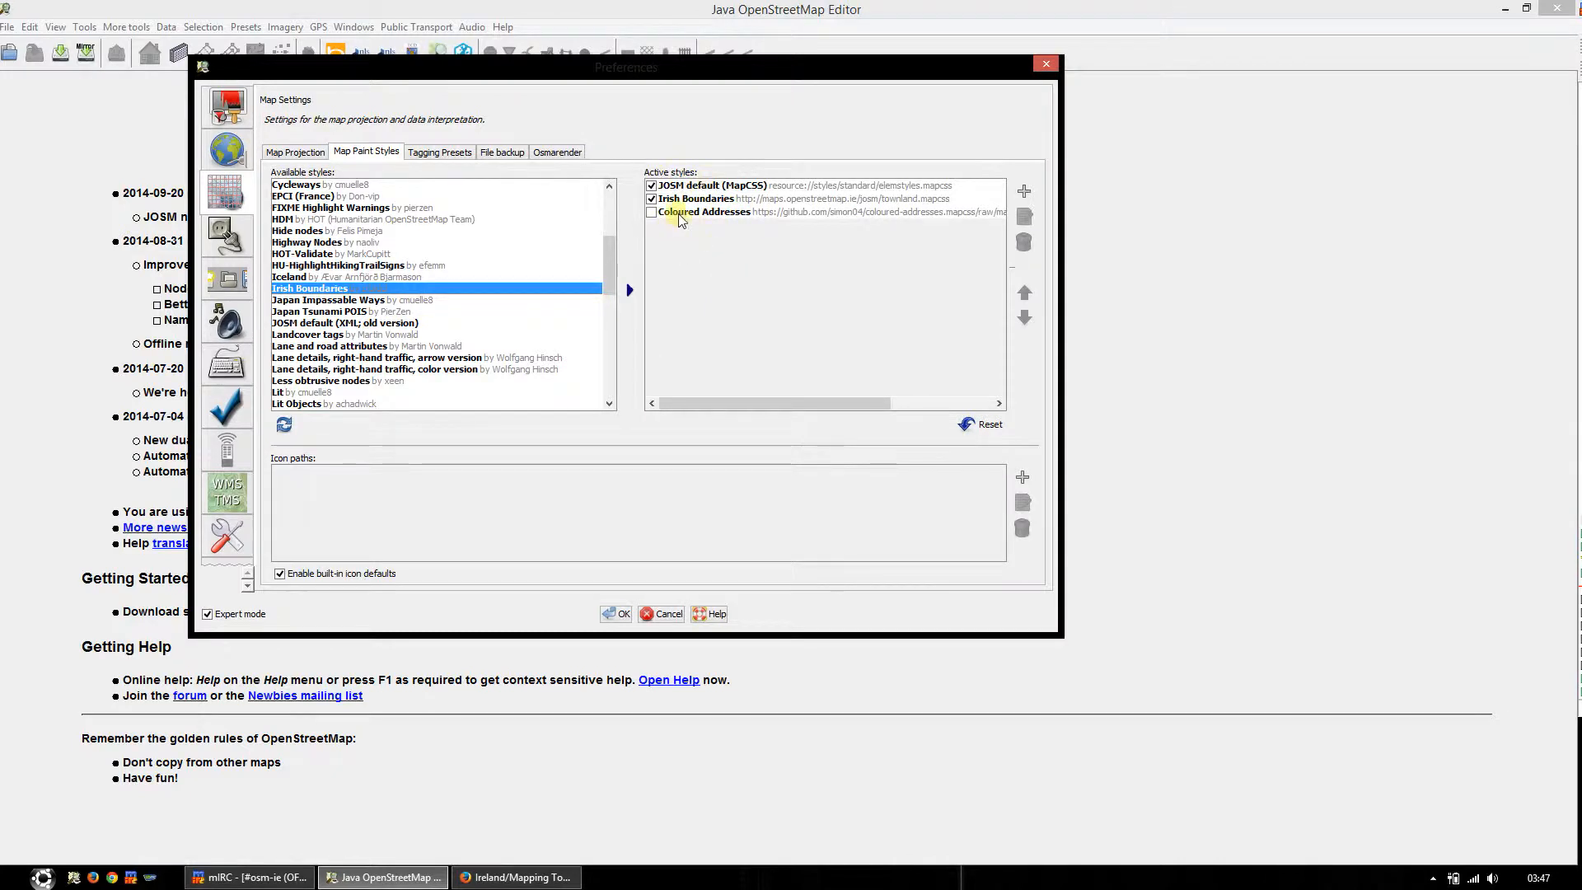
Step: Select Irish boundaries among the available tagging presets and save the preferences
{"action": "left_click", "coordinate": [451, 156]}
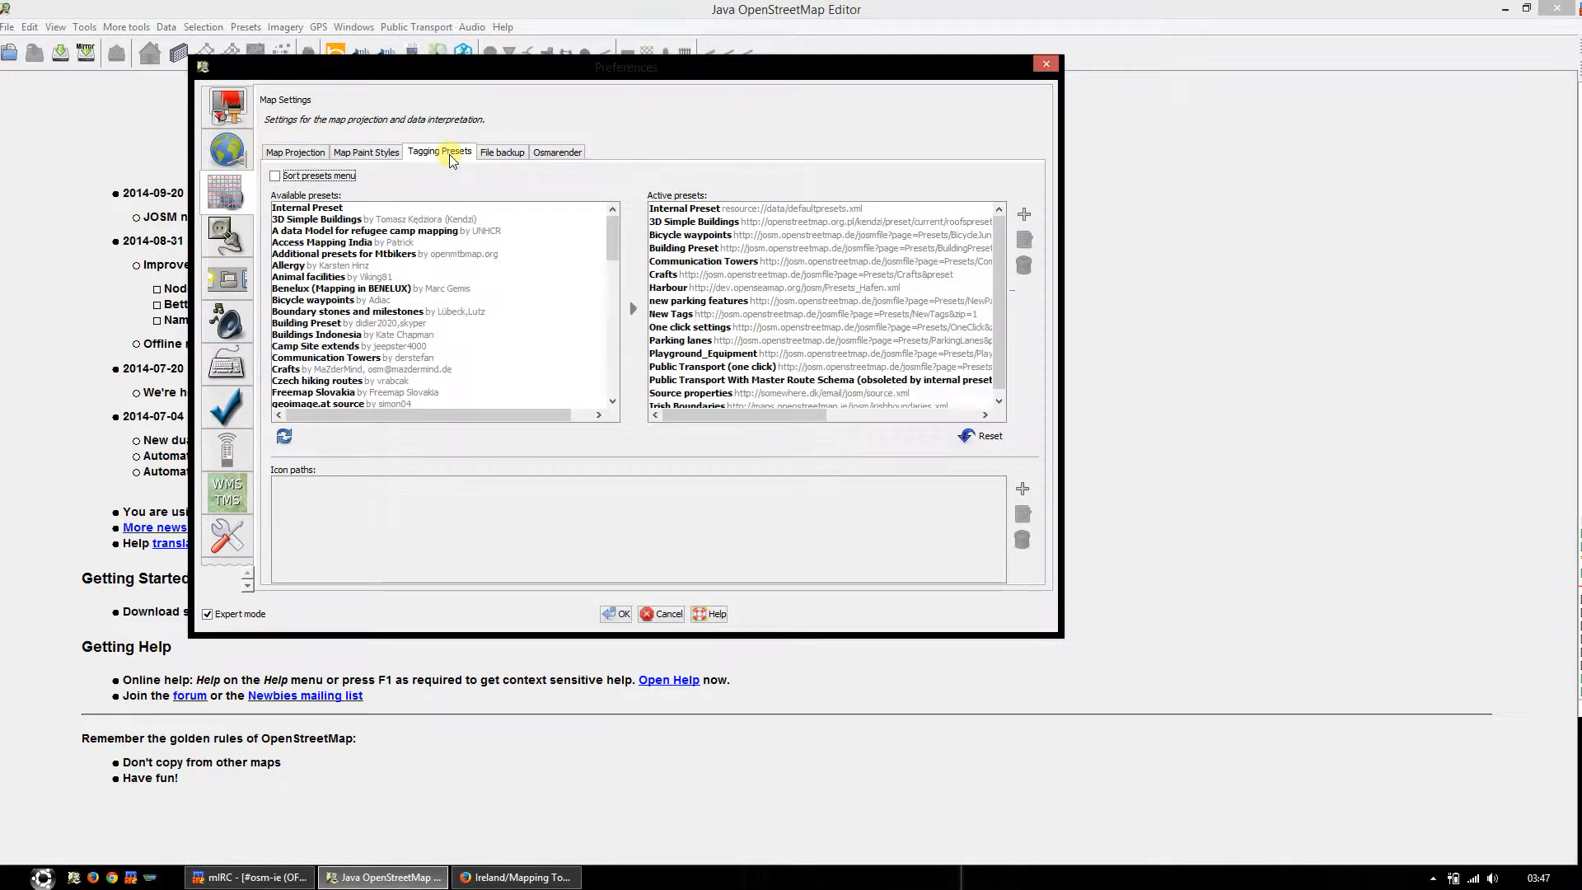
{"action": "left_click_drag", "start_coordinate": [611, 249], "coordinate": [611, 285]}
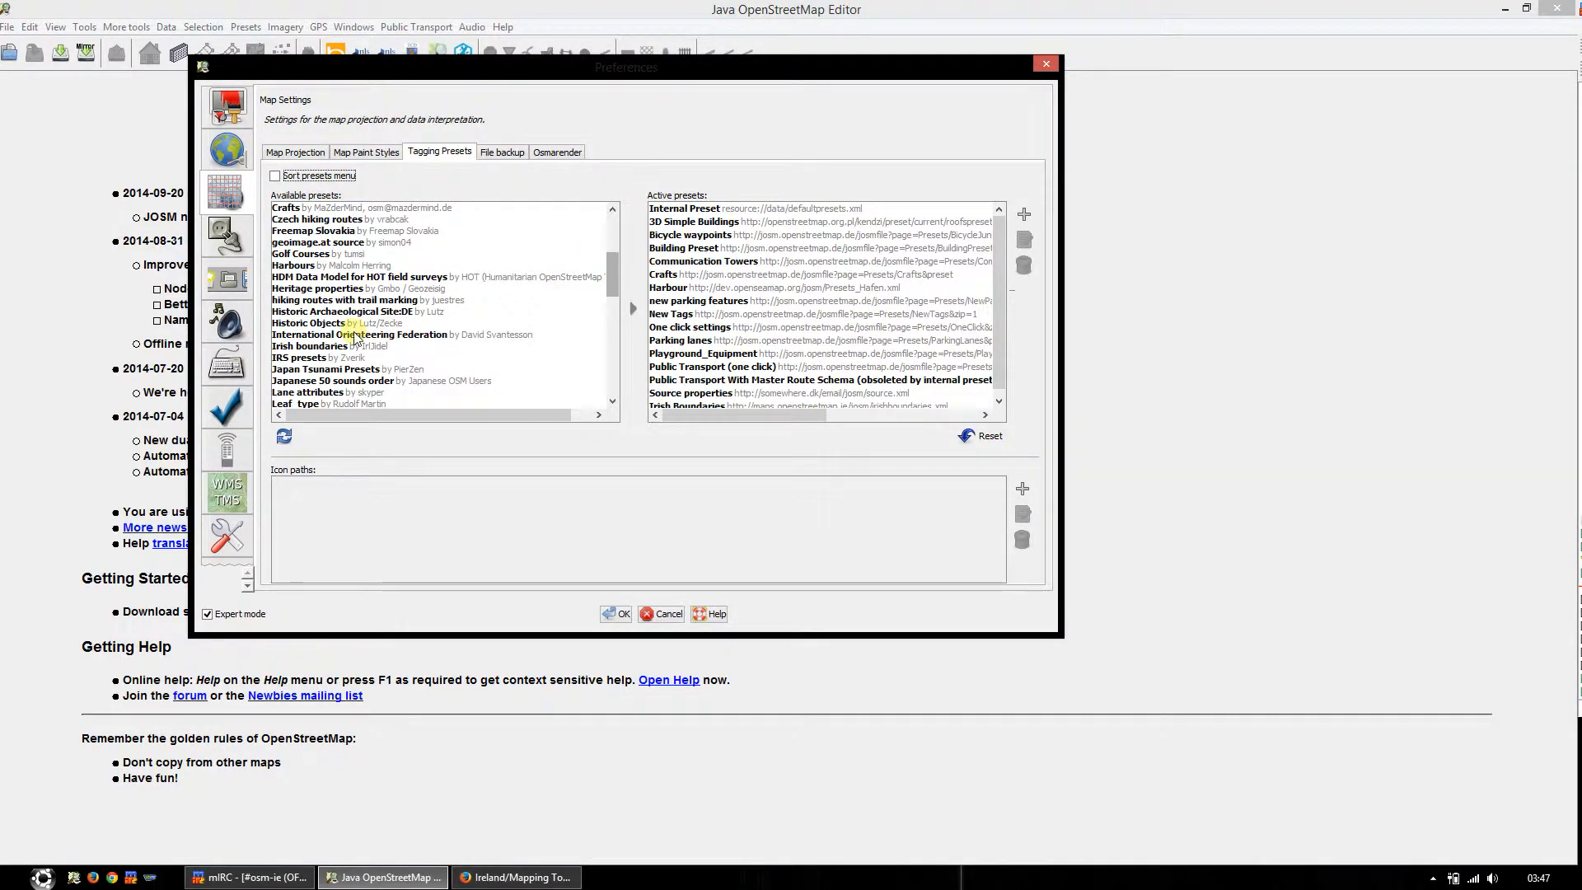
{"action": "left_click", "coordinate": [307, 347]}
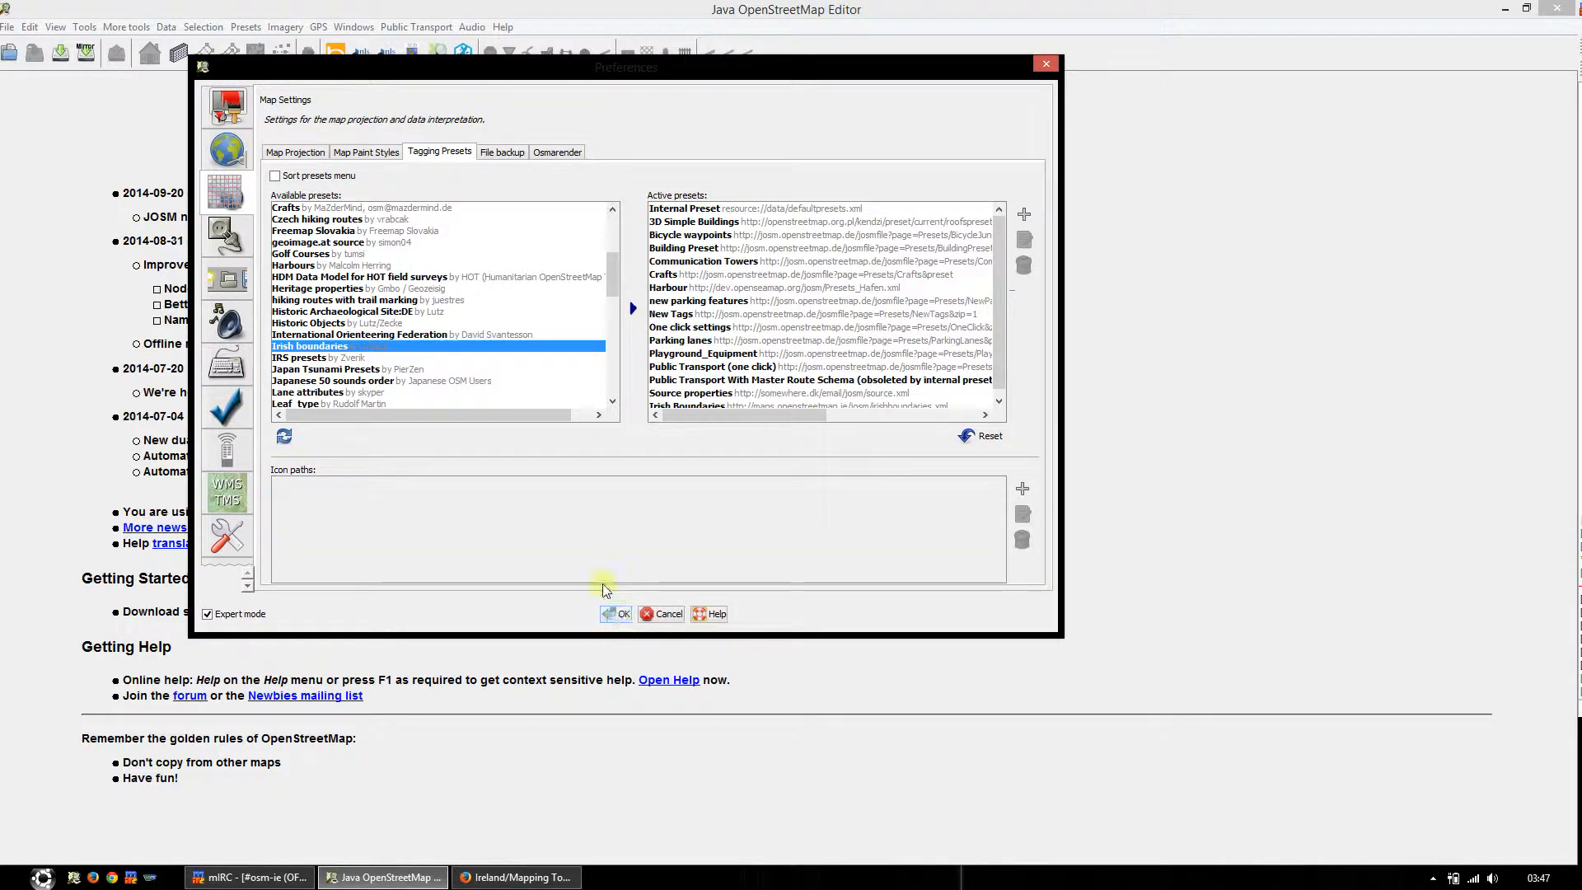
{"action": "left_click", "coordinate": [622, 615]}
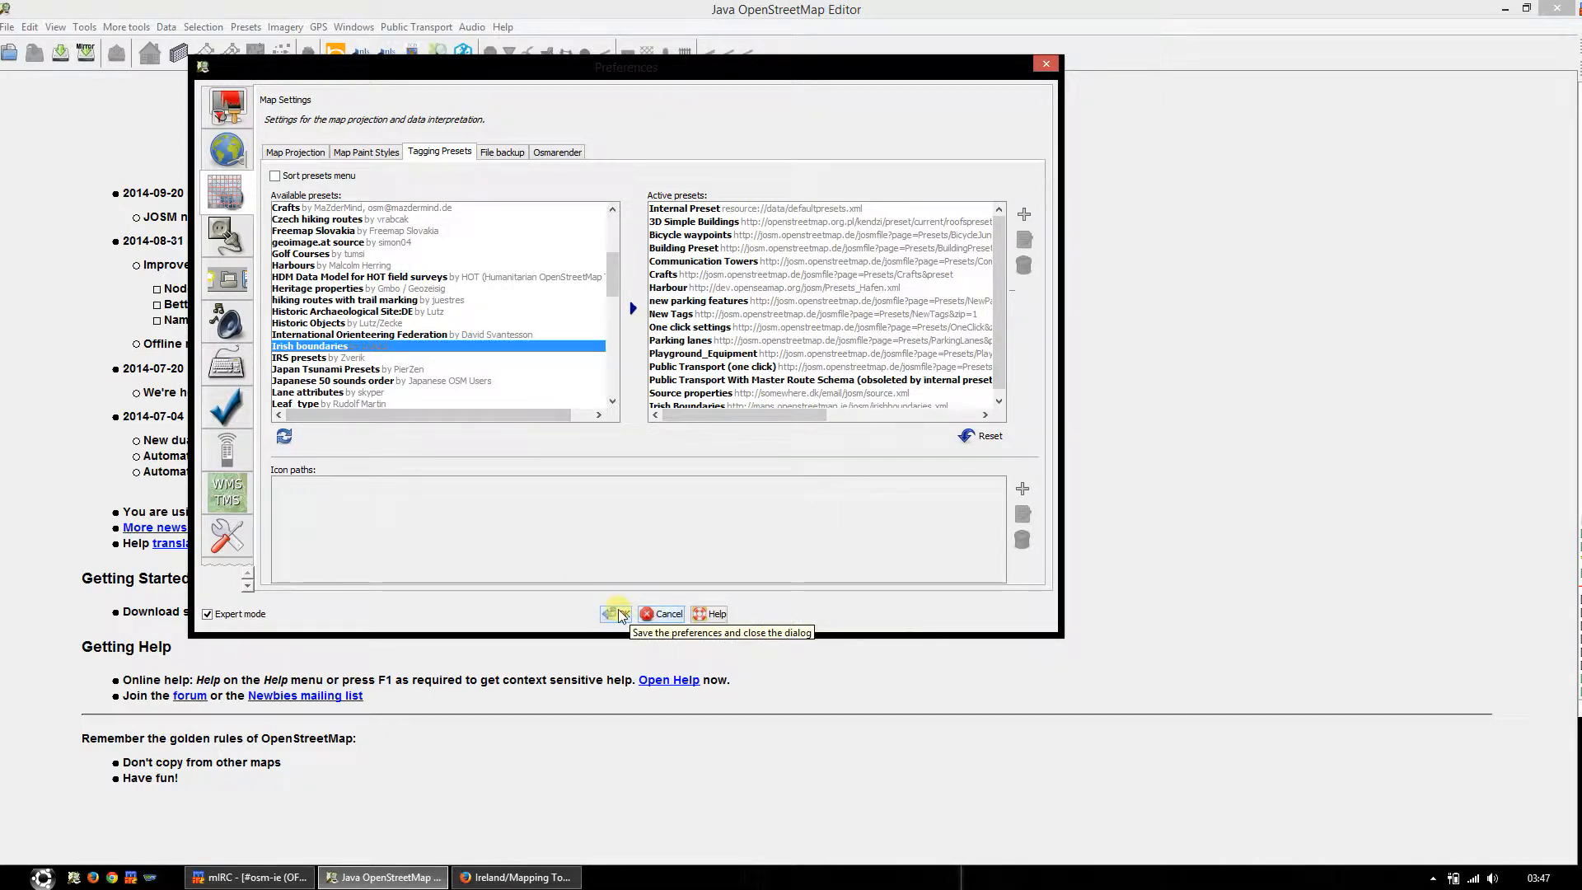
{"action": "left_click", "coordinate": [622, 614]}
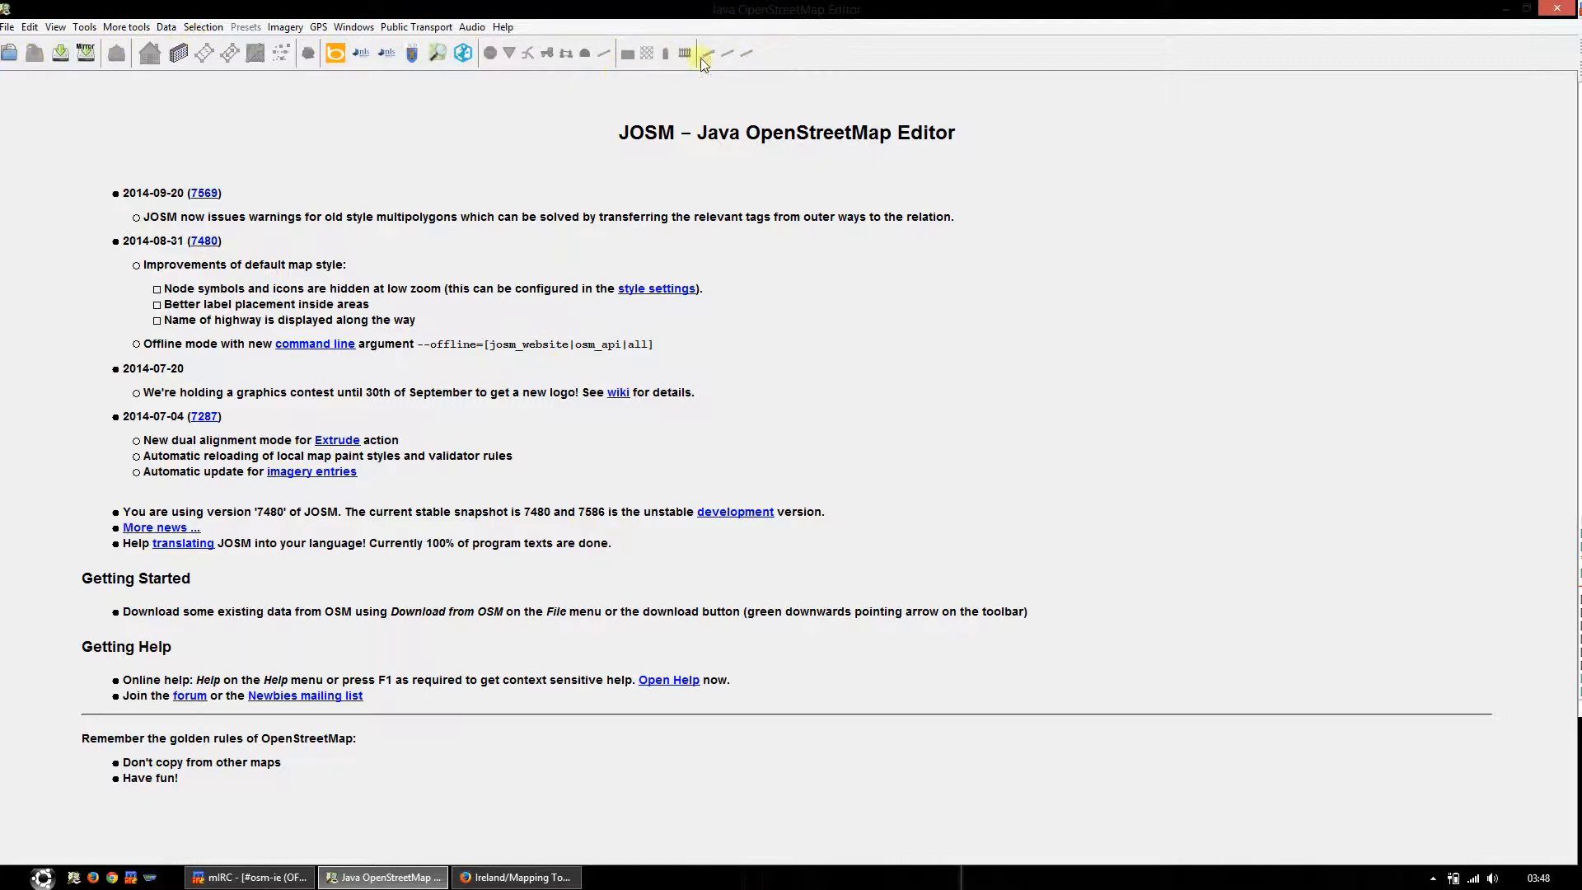
Step: Download OpenStreetMap data for the marked area southeast of Tuam and add the Bing Sat and Ireland British War Office imagery layers
{"action": "left_click", "coordinate": [62, 53]}
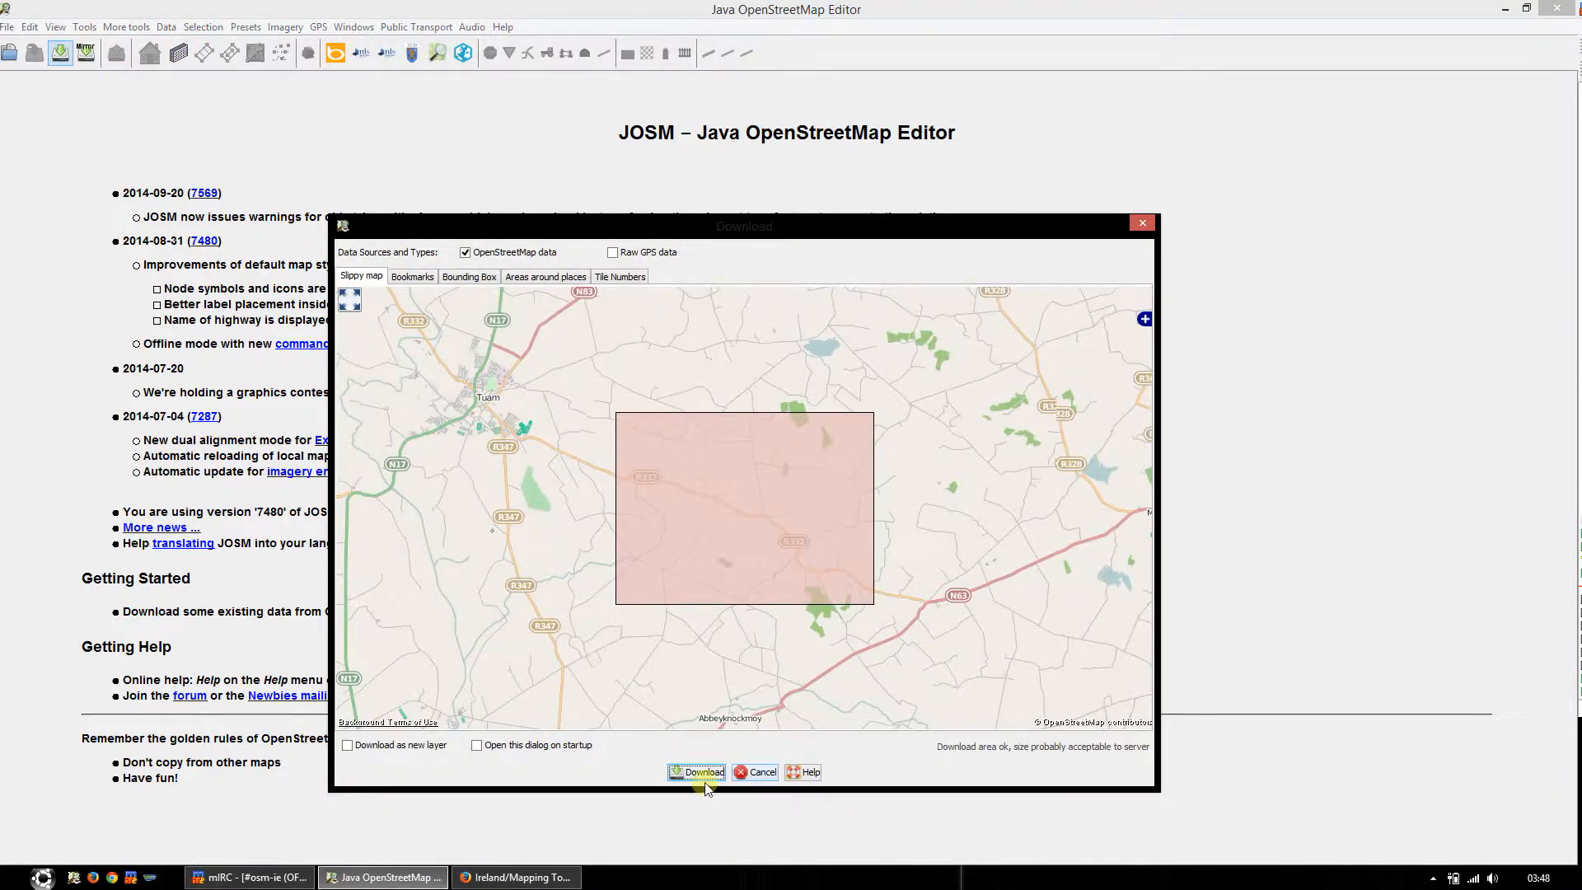
{"action": "left_click", "coordinate": [700, 773]}
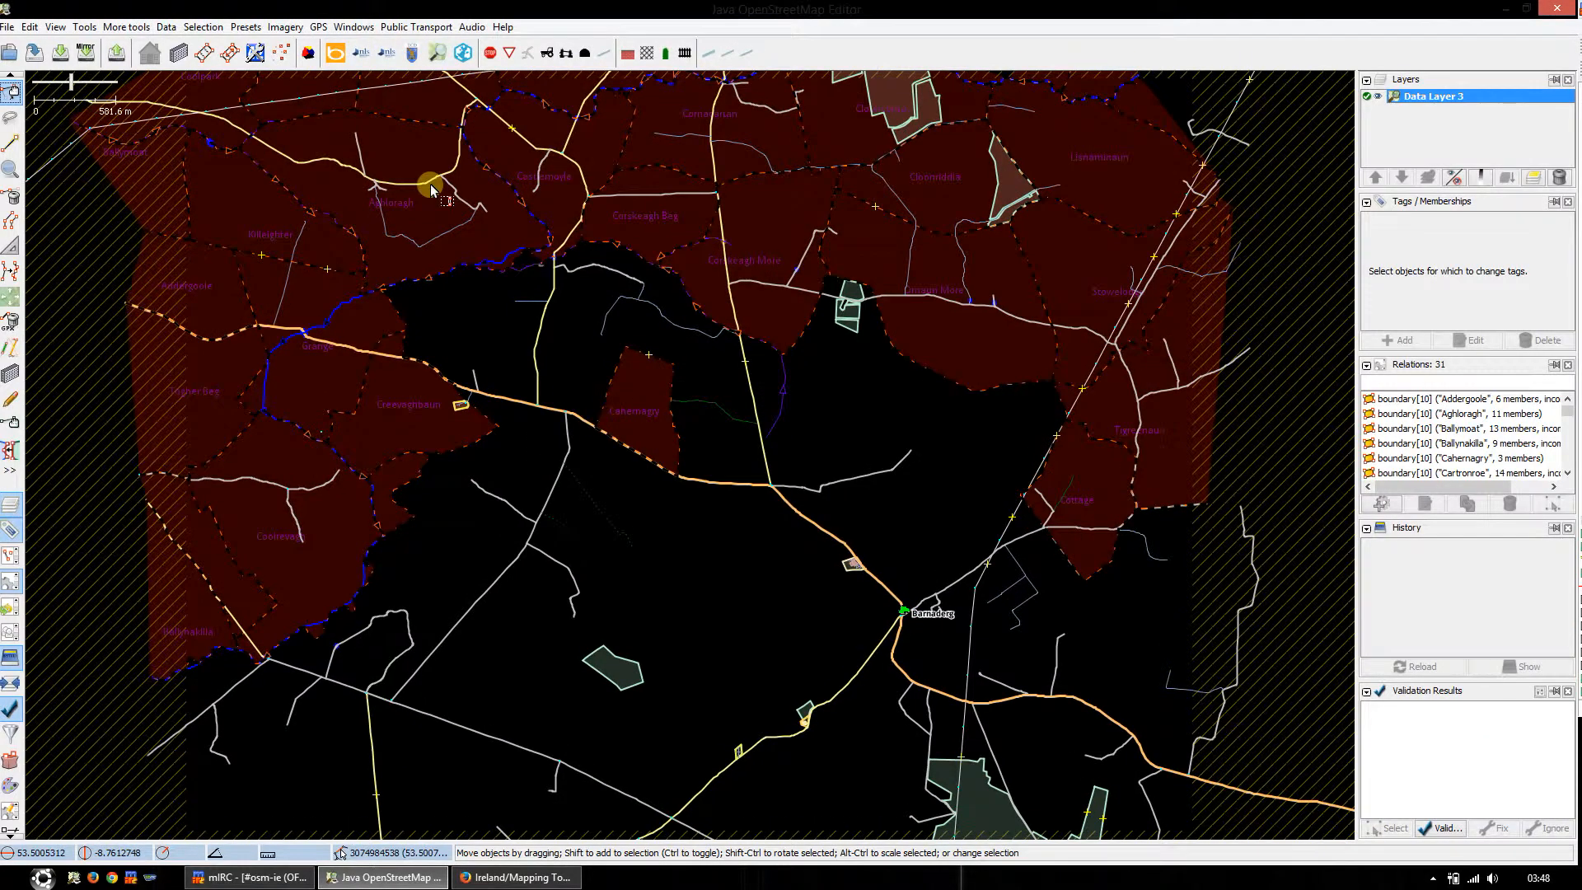
{"action": "left_click", "coordinate": [334, 54]}
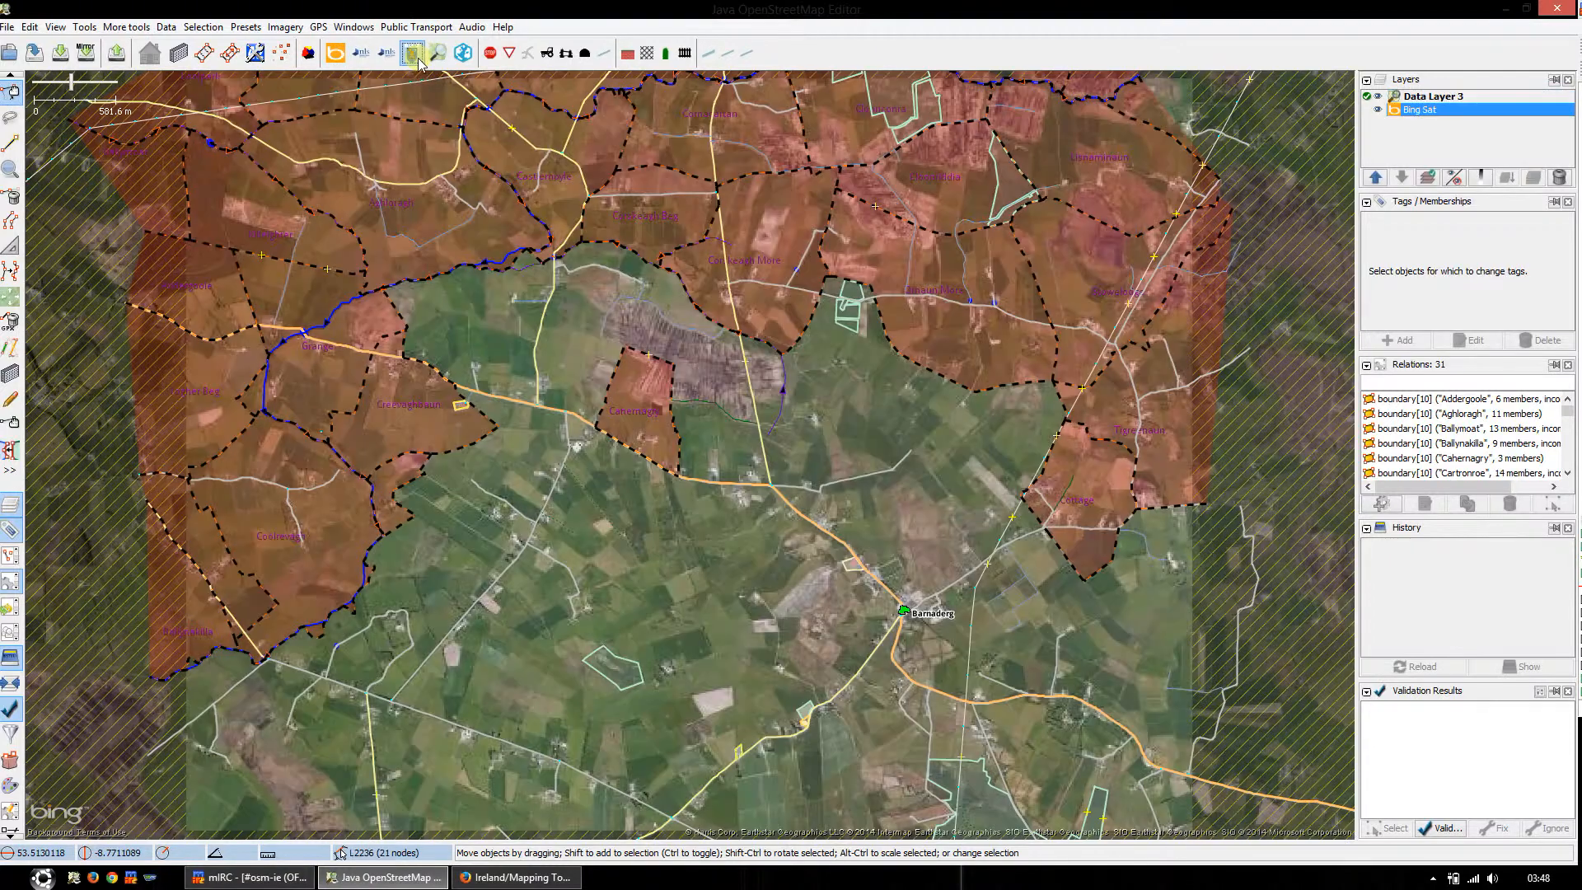
{"action": "left_click", "coordinate": [412, 53]}
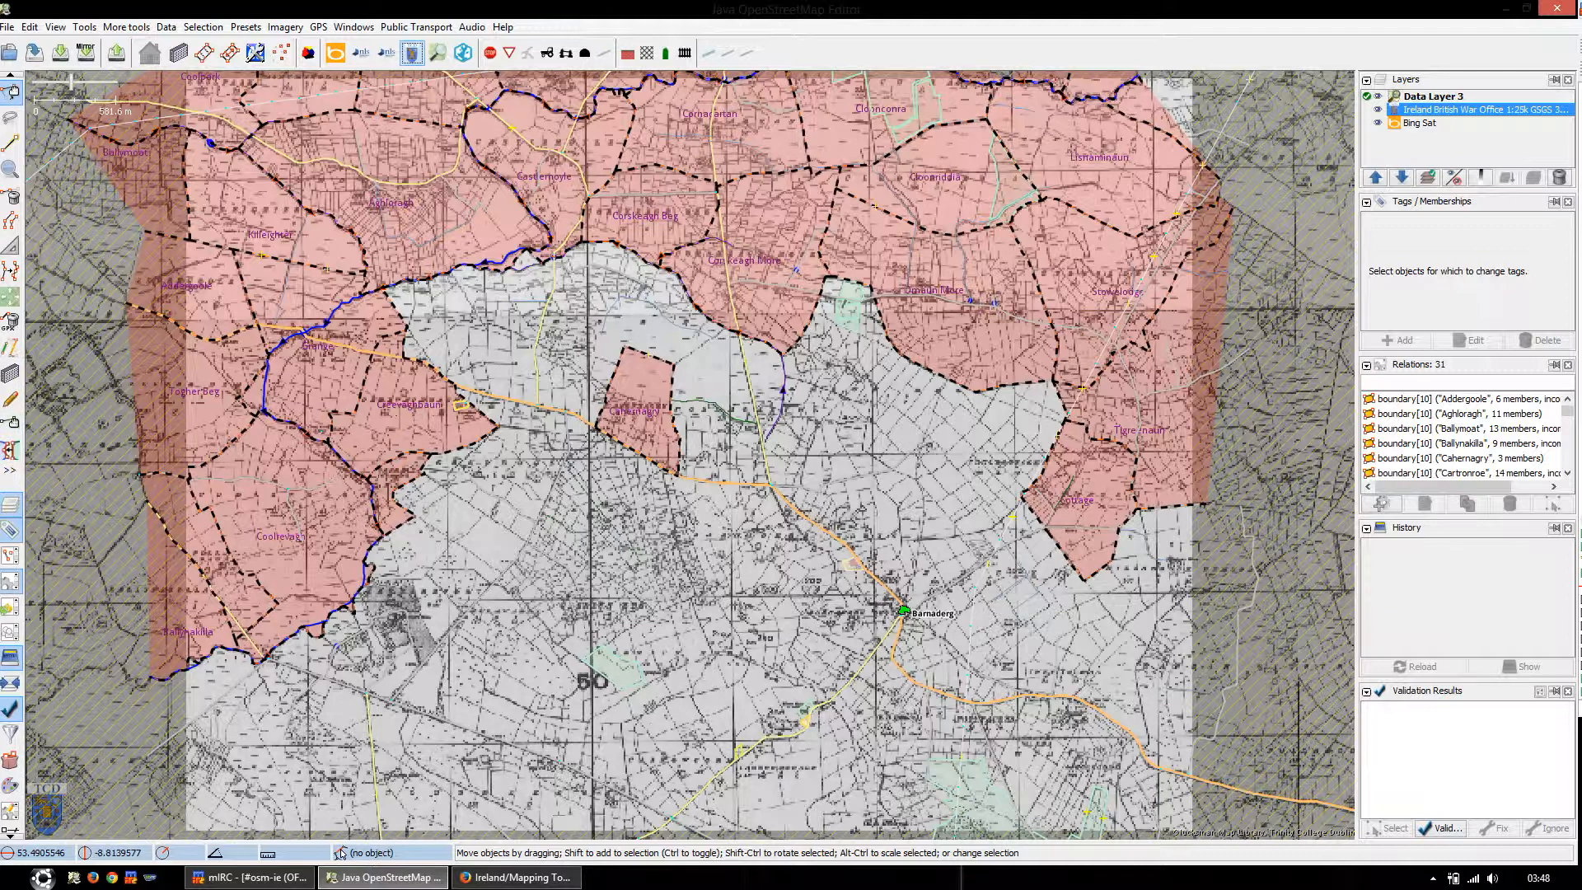
Step: Show the list of map paint styles and turn off the Irish Boundaries style
{"action": "scroll", "coordinate": [11, 794], "scroll_direction": "down", "scroll_amount": 1}
{"action": "scroll", "coordinate": [10, 794], "scroll_direction": "down", "scroll_amount": 3}
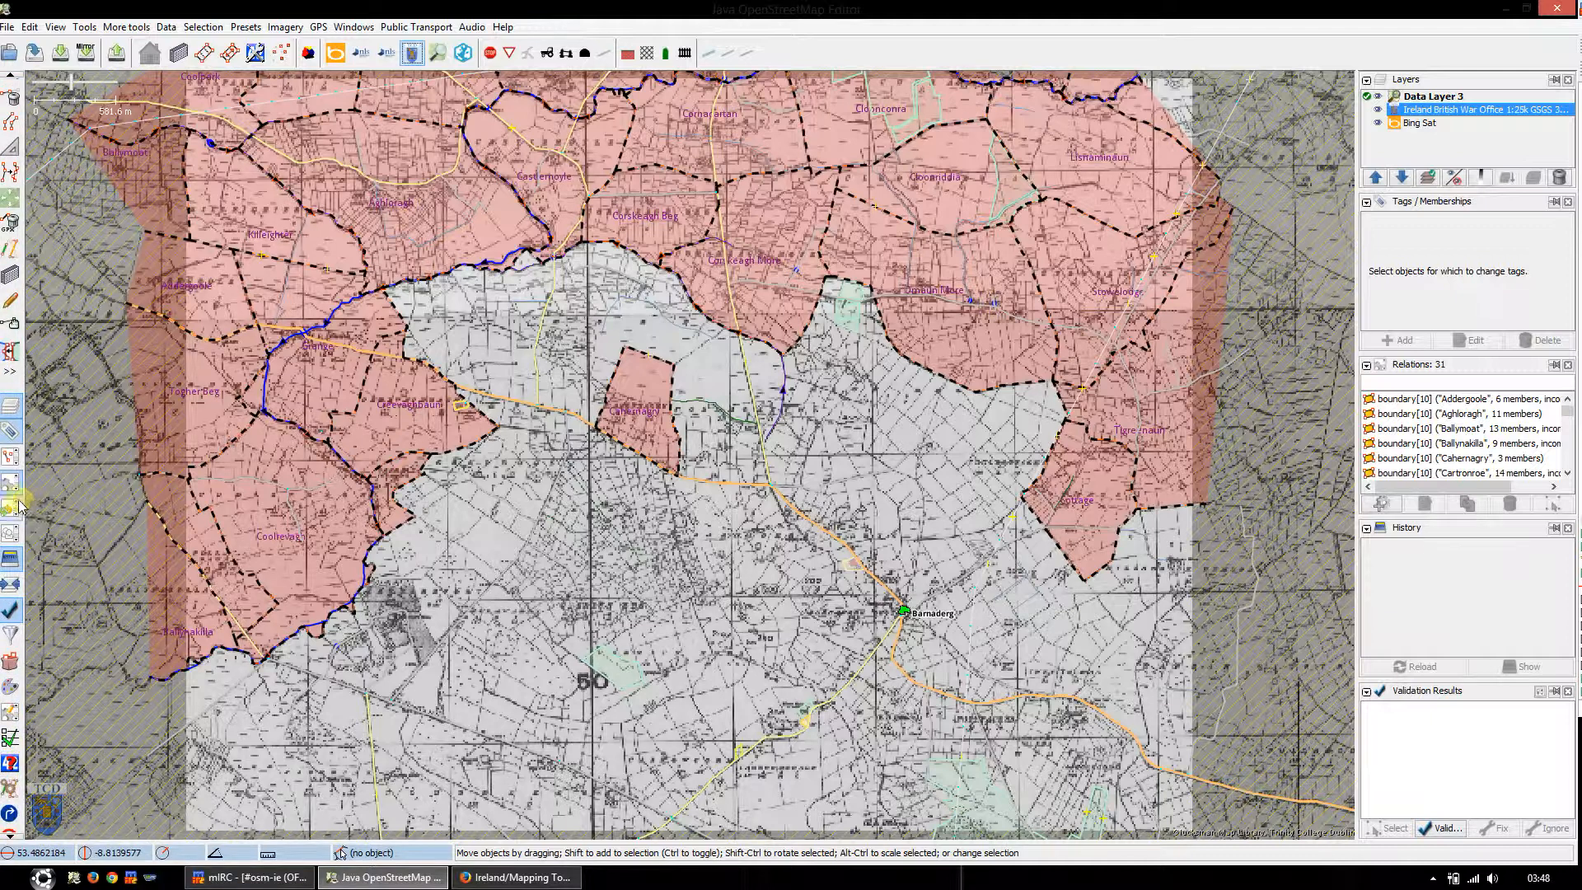
{"action": "scroll", "coordinate": [16, 501], "scroll_direction": "up", "scroll_amount": 1}
{"action": "scroll", "coordinate": [15, 499], "scroll_direction": "down", "scroll_amount": 3}
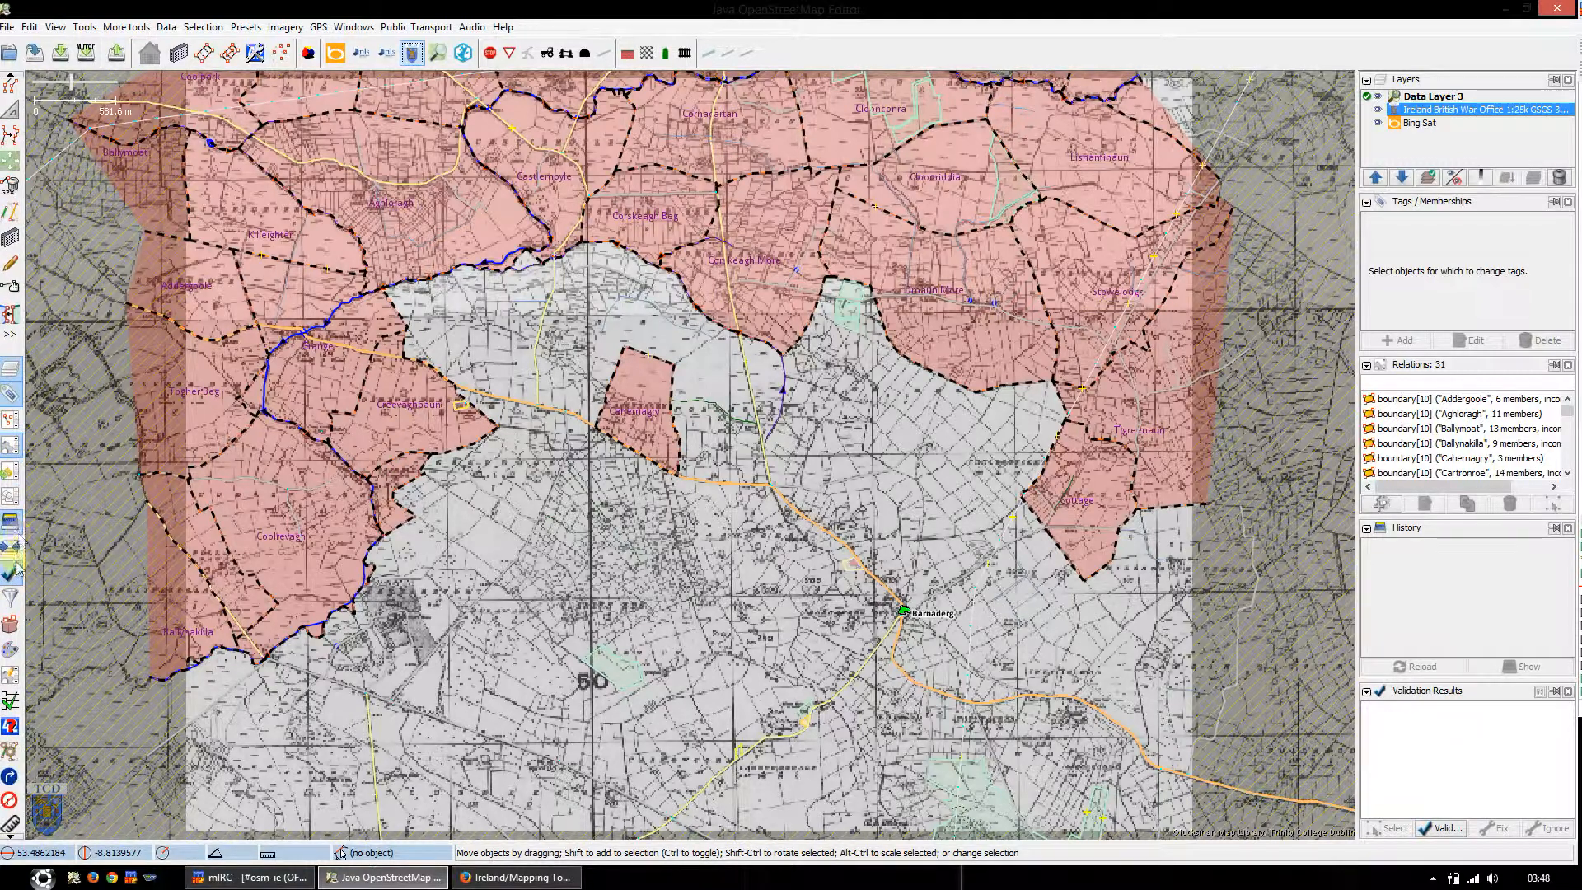
{"action": "left_click", "coordinate": [12, 653]}
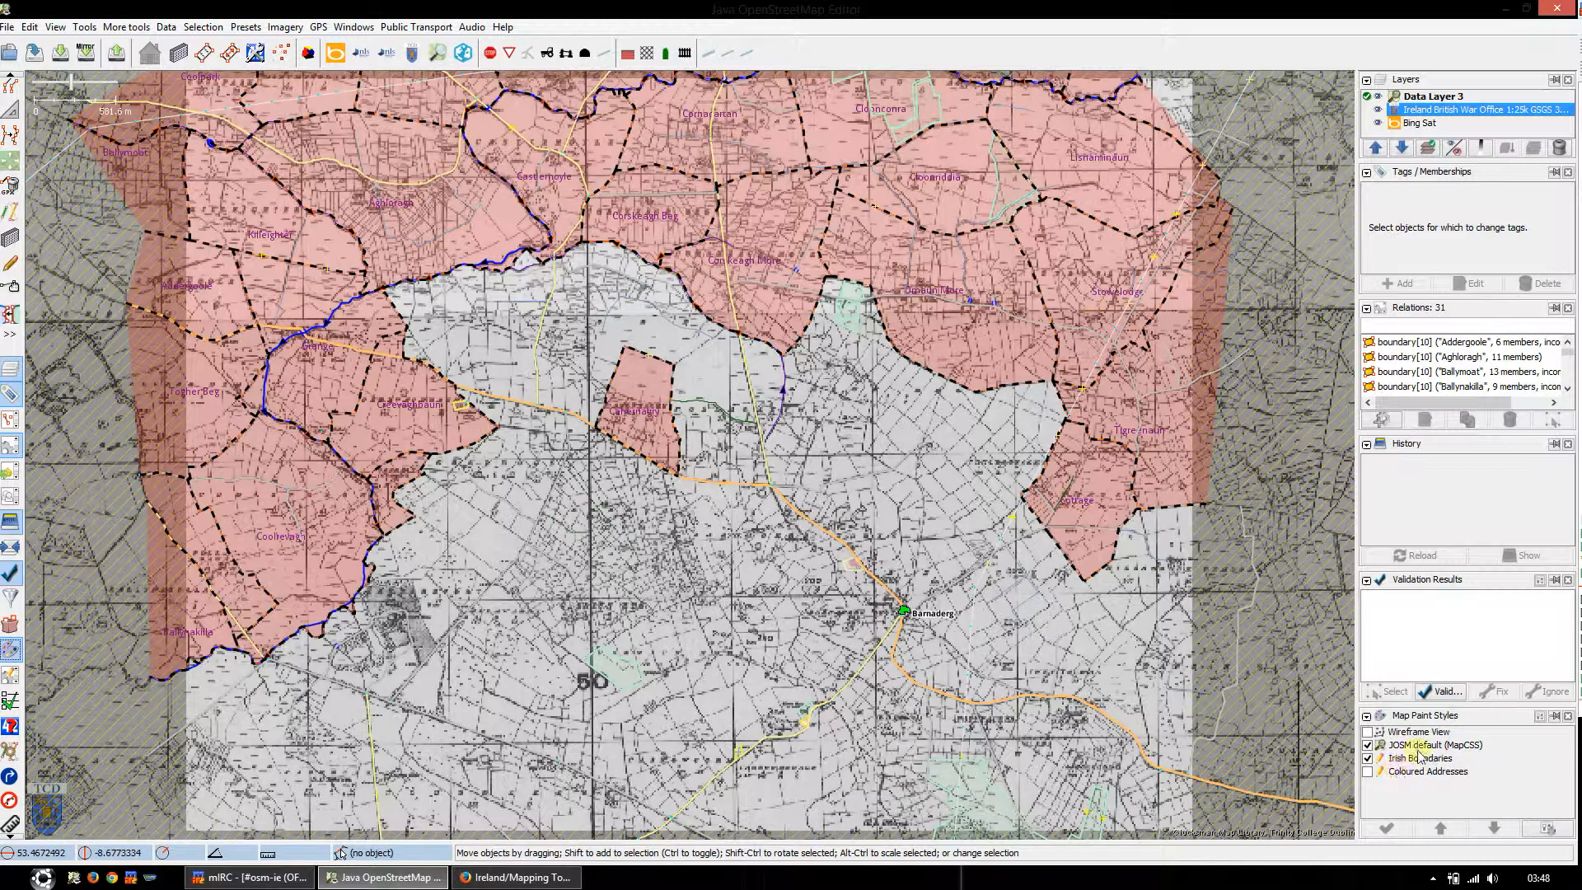
{"action": "left_click", "coordinate": [1371, 764]}
{"action": "left_click", "coordinate": [1371, 765]}
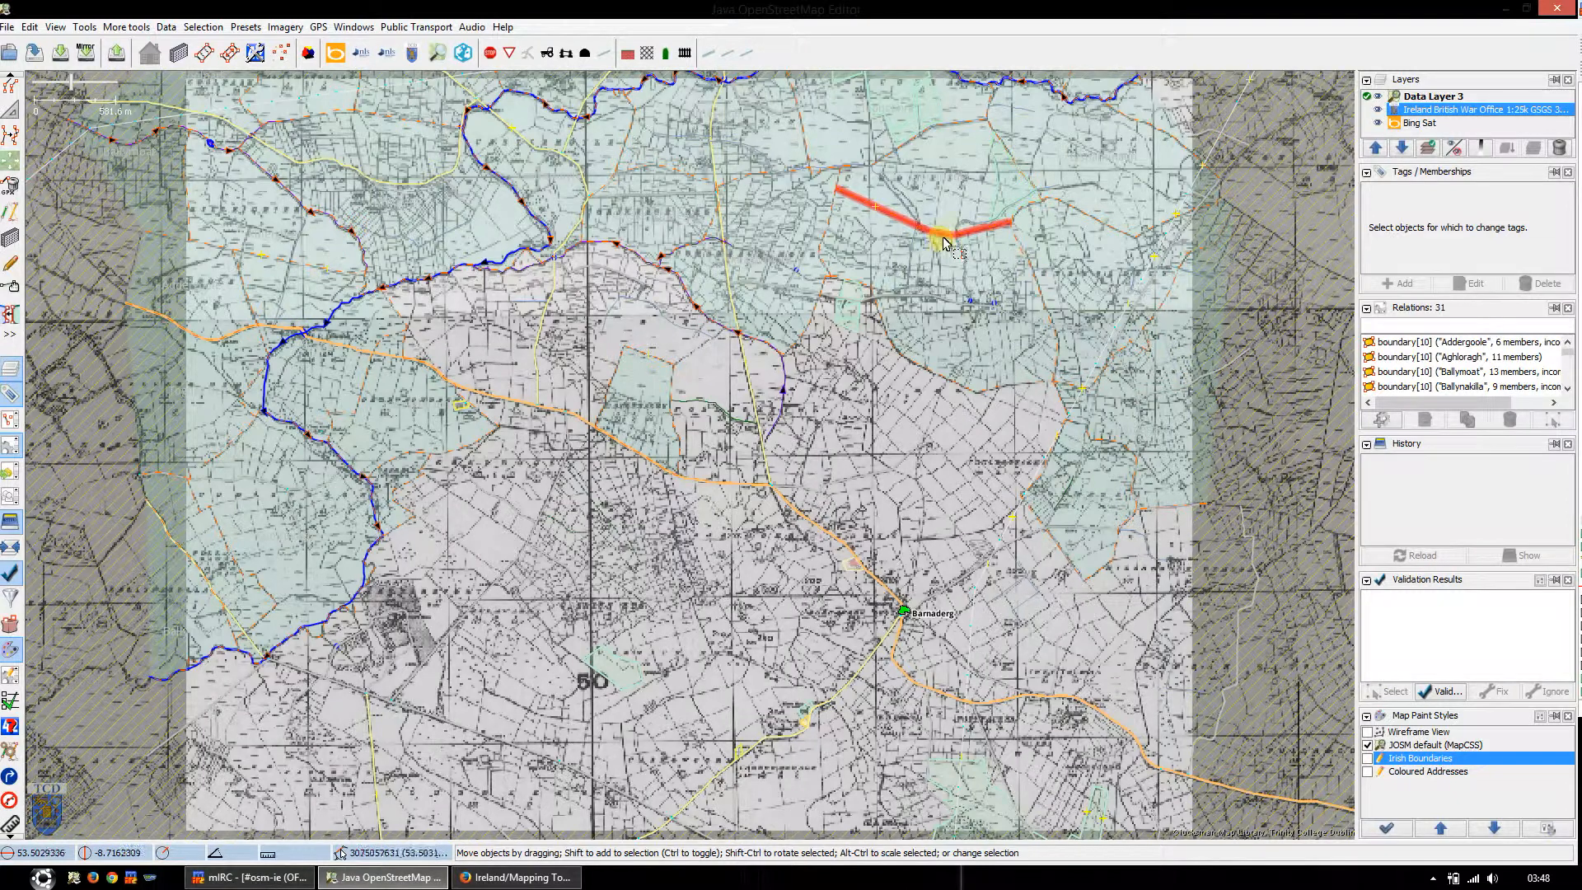
Step: Examine two townland boundary ways in the default style, clear the selection and turn the Irish Boundaries style back on
{"action": "left_click", "coordinate": [944, 242]}
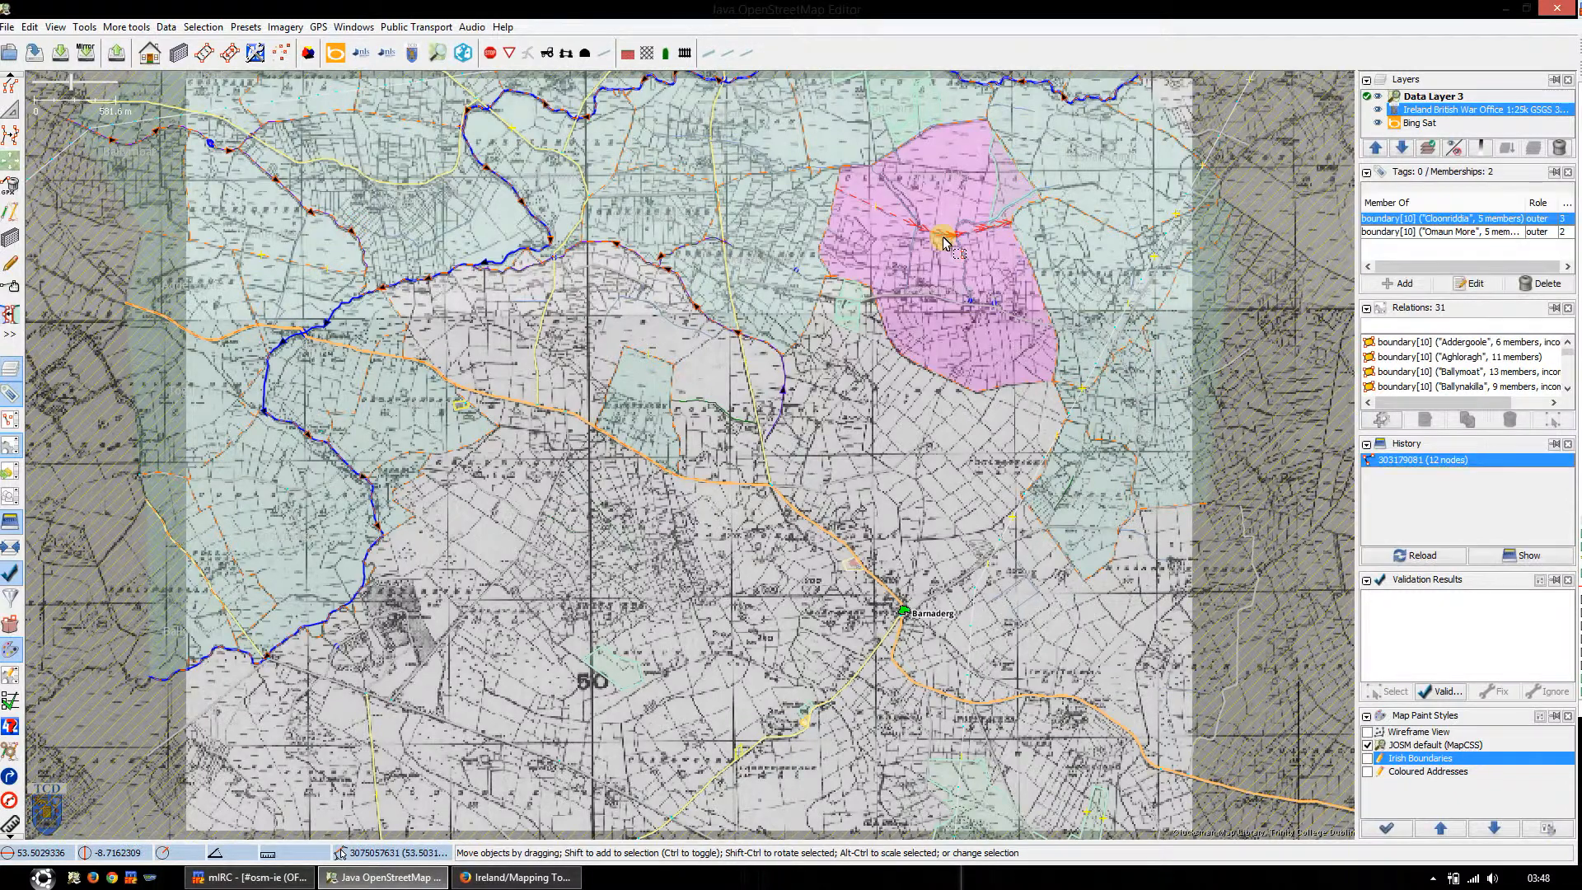
{"action": "left_click", "coordinate": [952, 127]}
{"action": "key", "text": "Escape"}
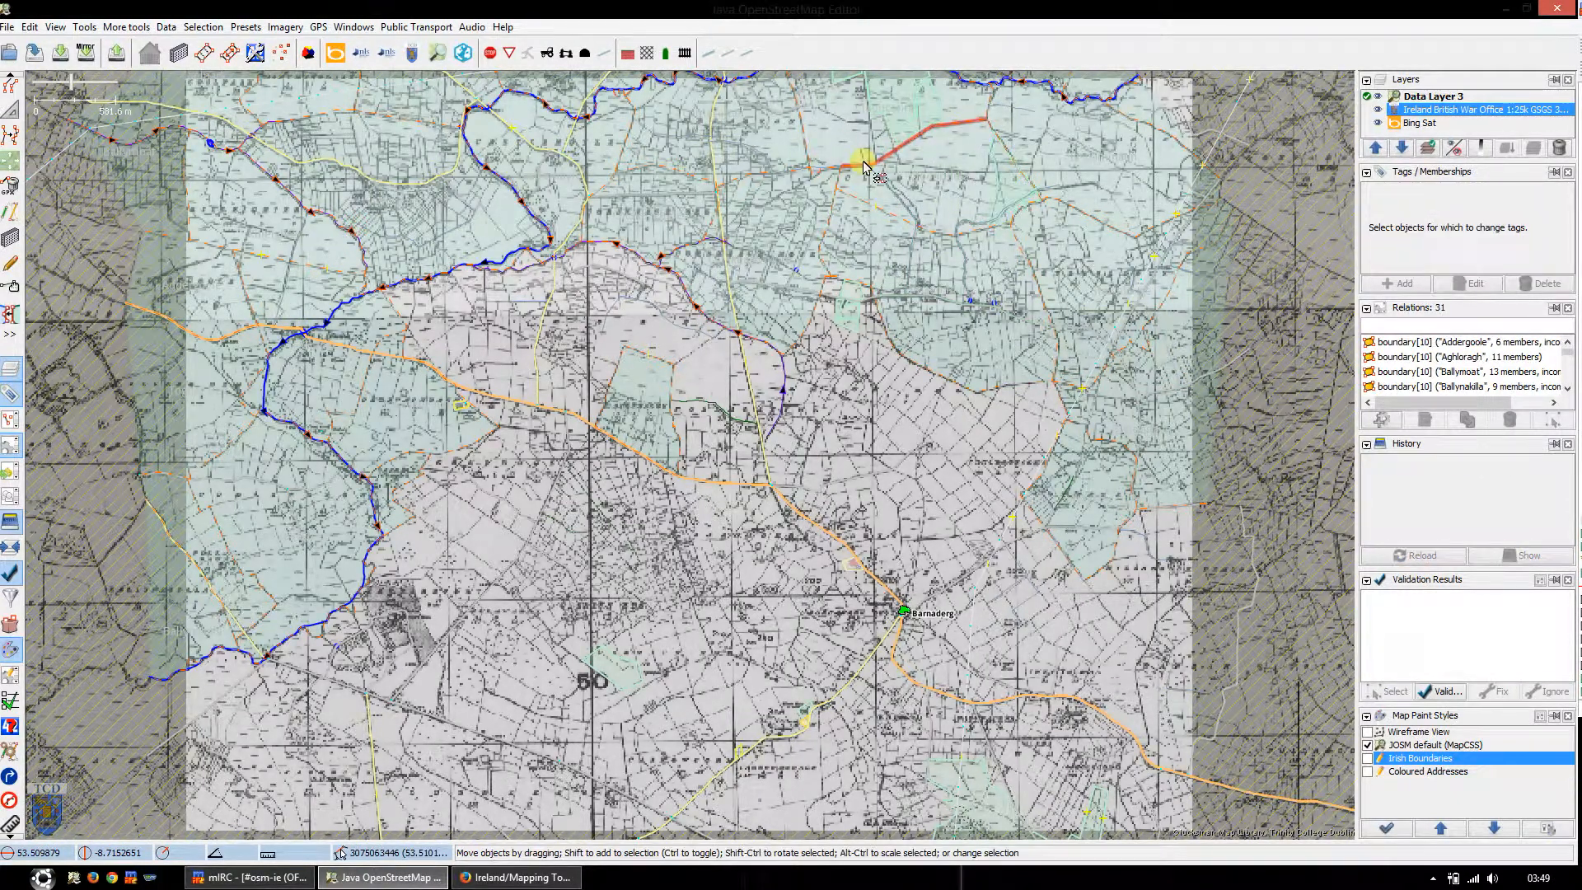
{"action": "left_click", "coordinate": [1368, 759]}
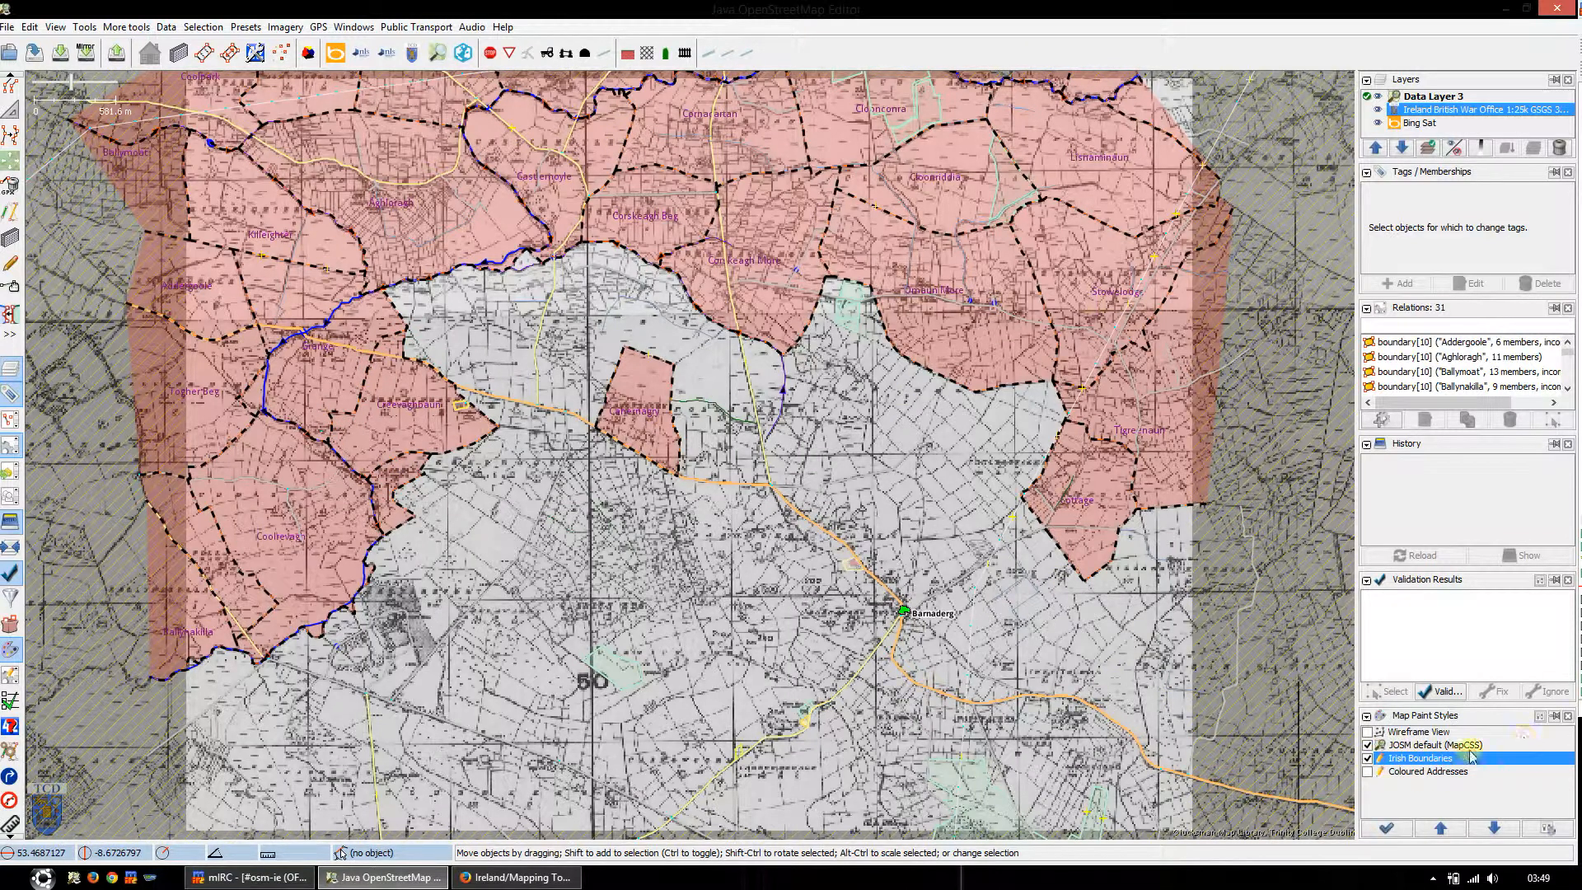
Step: Hide the list of map paint styles and show it again
{"action": "left_click", "coordinate": [1440, 692]}
{"action": "left_click", "coordinate": [1568, 716]}
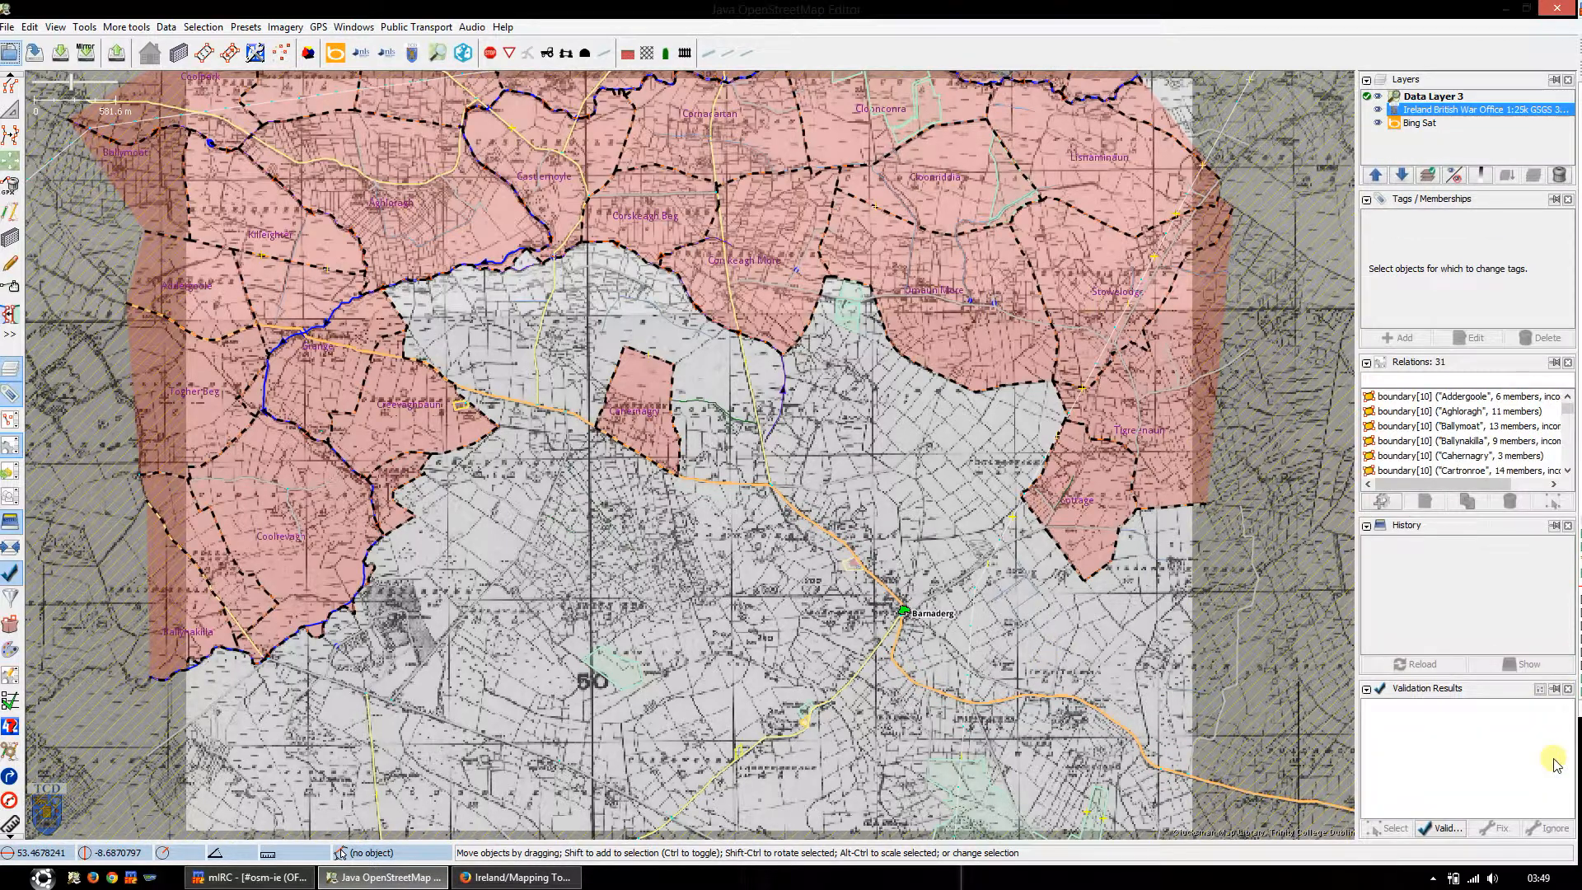
{"action": "left_click", "coordinate": [11, 652]}
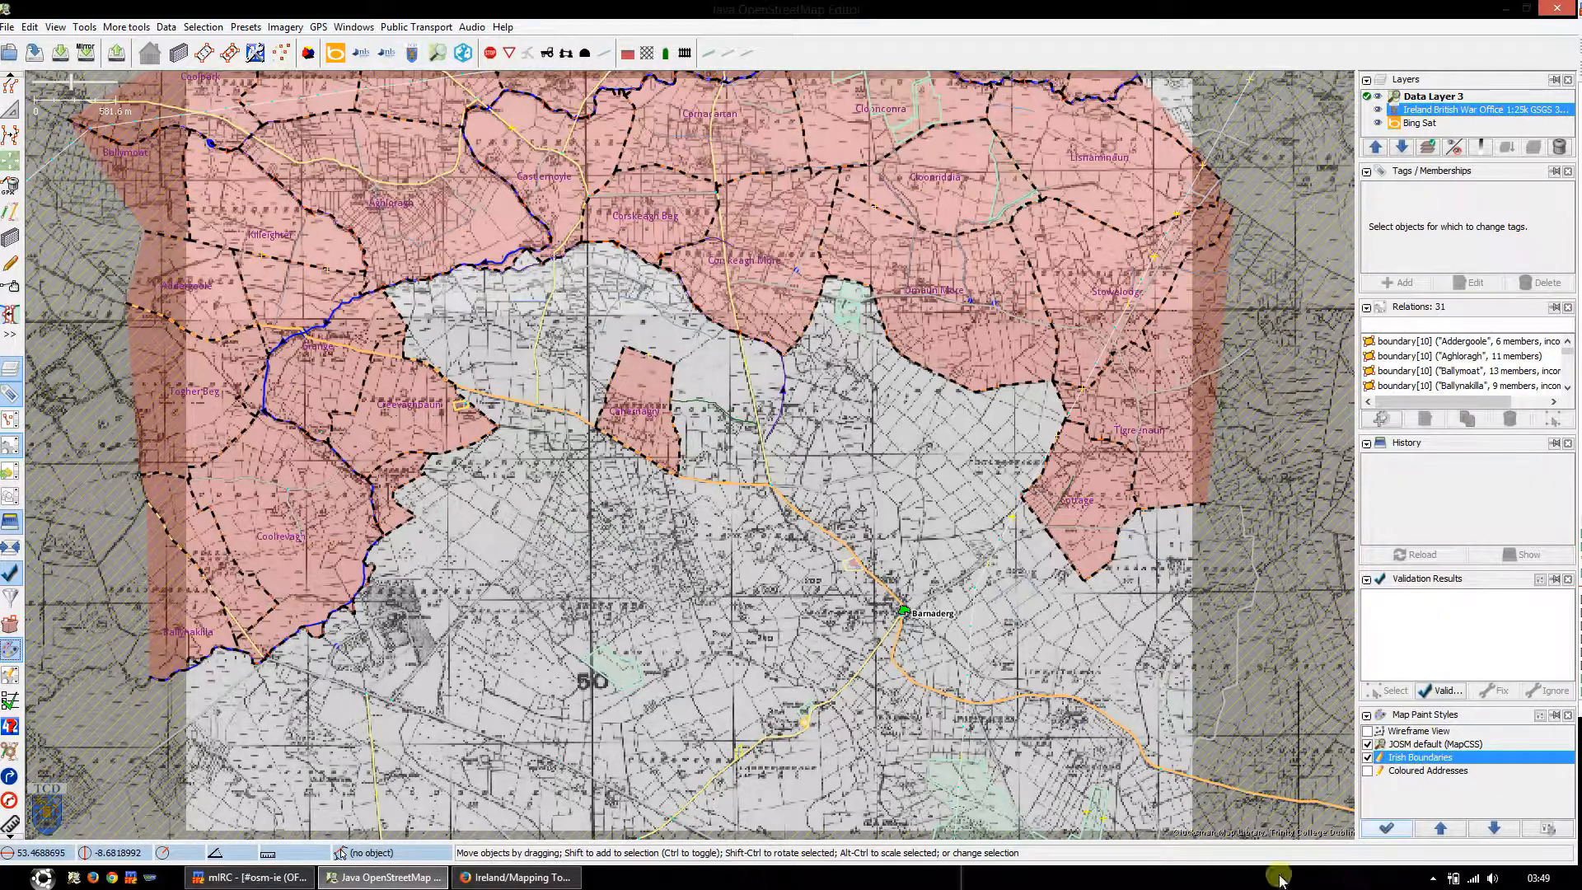
Step: Draw a closed five-node way north of the Barbersfort label, with its southeastern side about 232 m long
{"action": "left_click", "coordinate": [618, 350]}
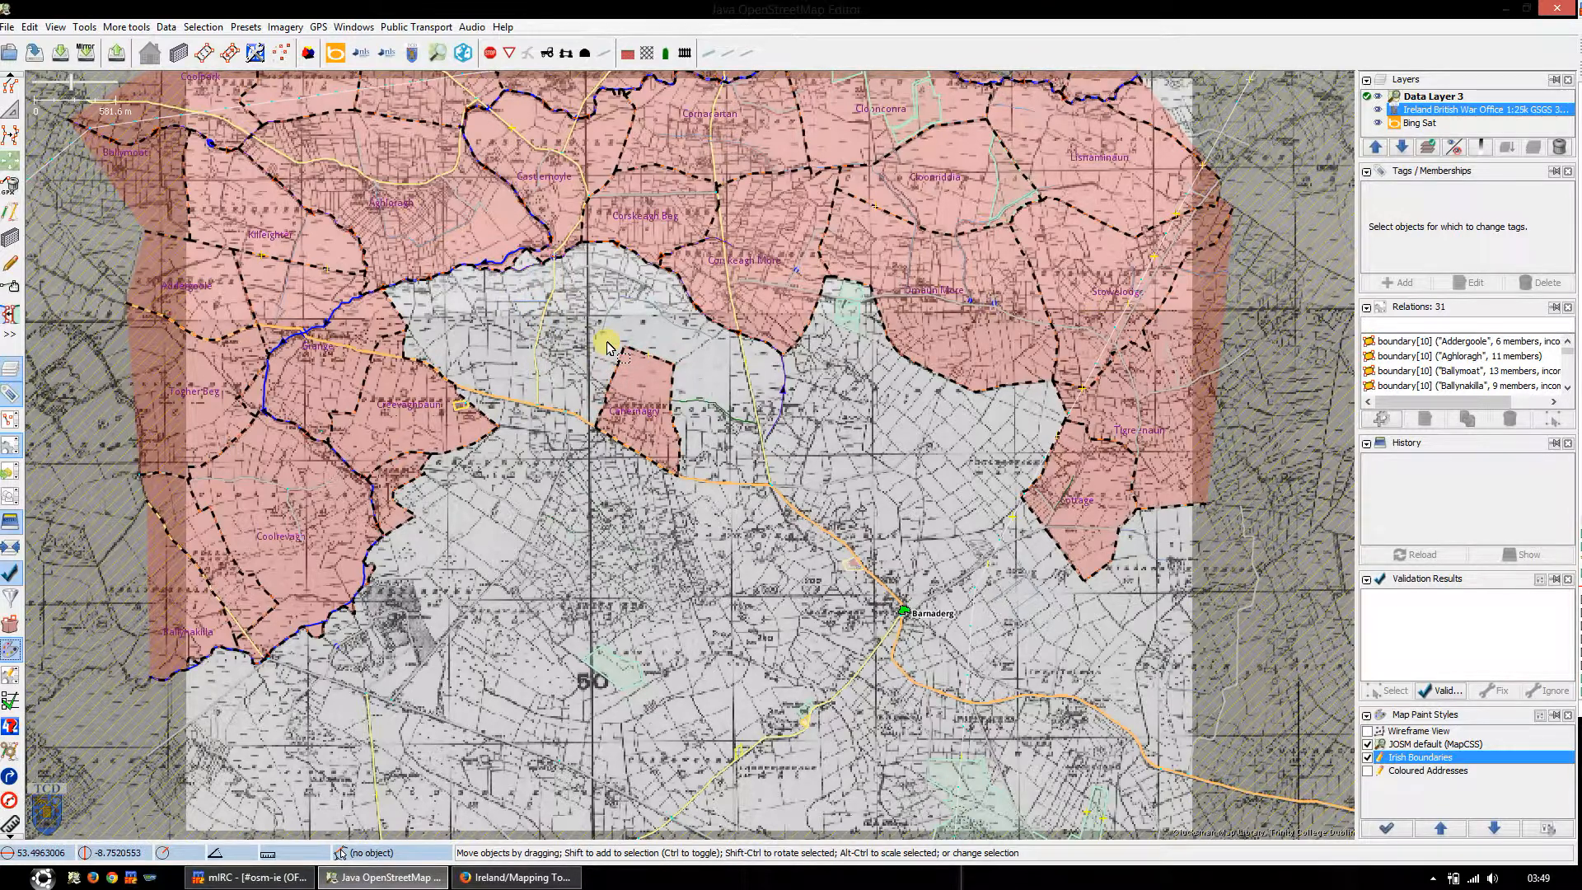
{"action": "left_click_drag", "start_coordinate": [573, 528], "coordinate": [632, 459]}
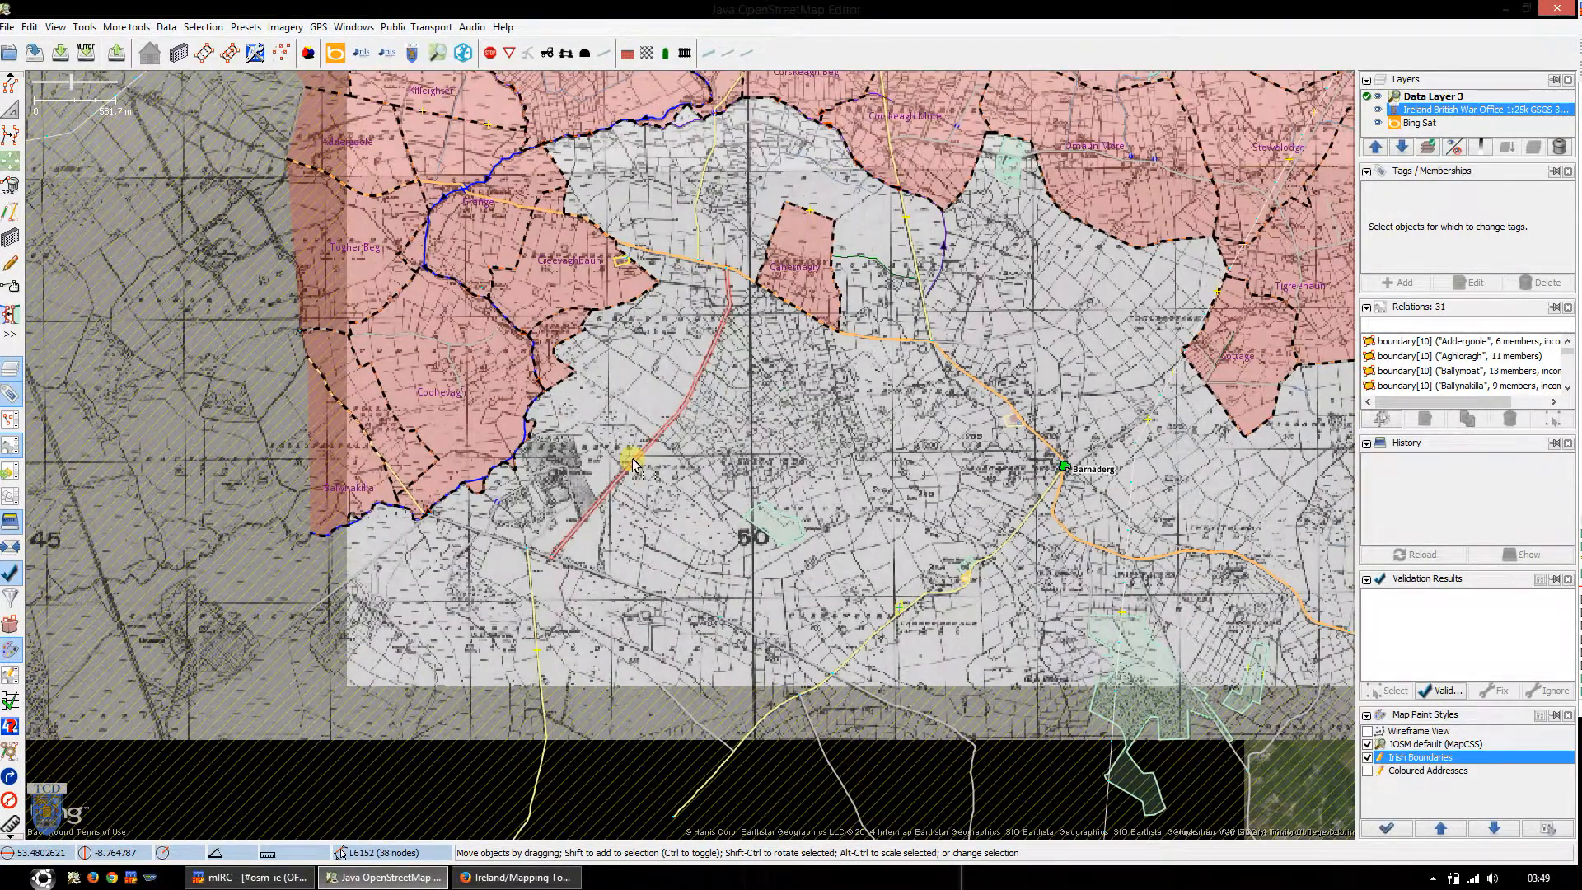
{"action": "scroll", "coordinate": [632, 463], "scroll_direction": "up", "scroll_amount": 2}
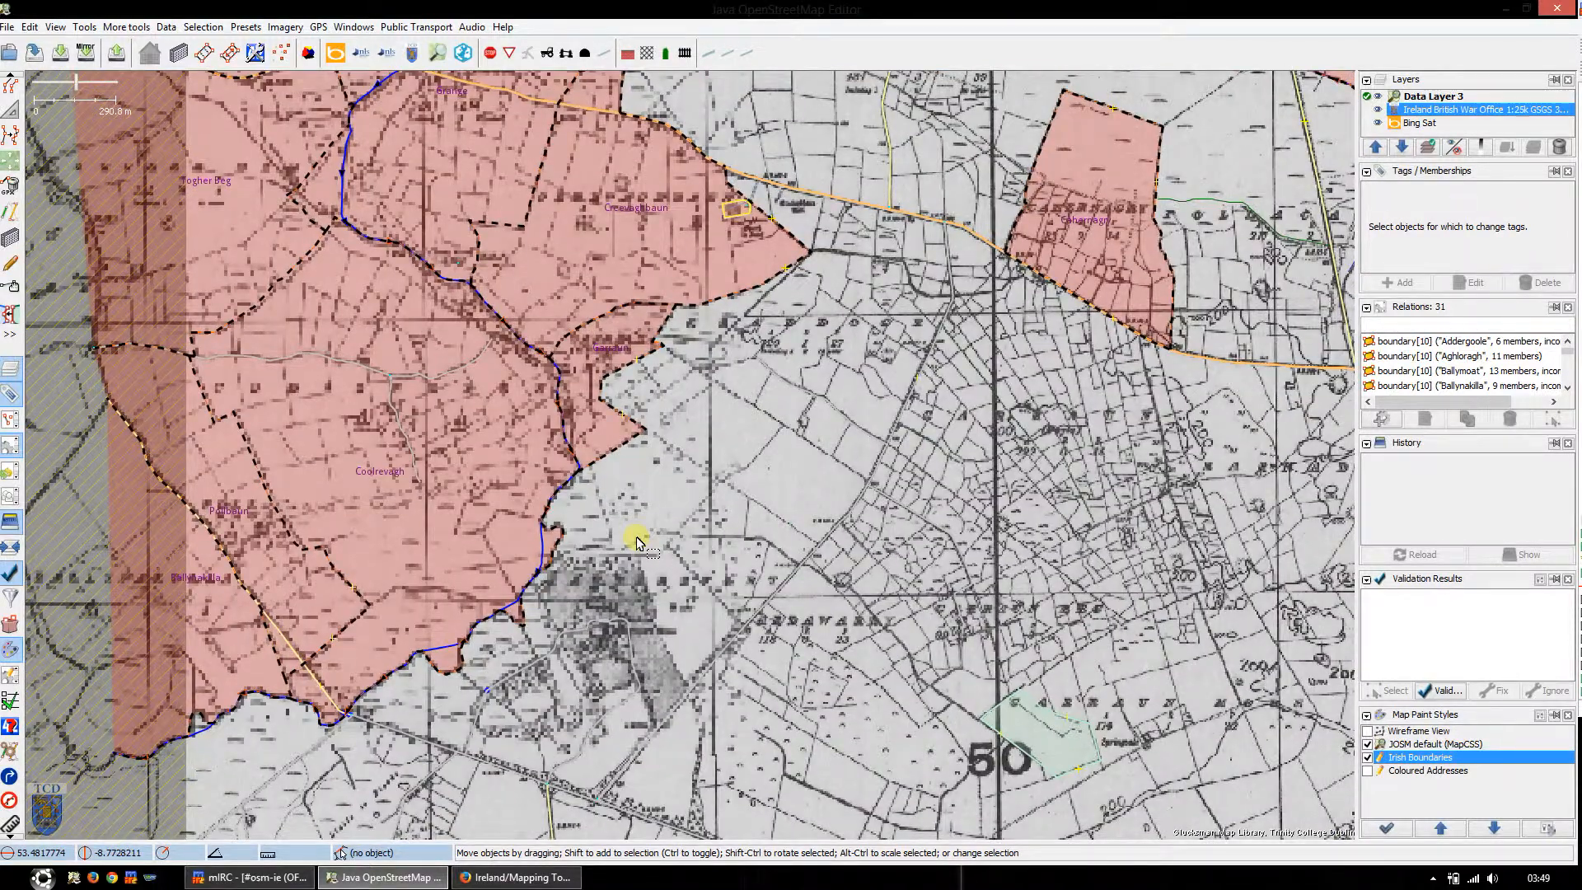
{"action": "scroll", "coordinate": [659, 498], "scroll_direction": "up", "scroll_amount": 3}
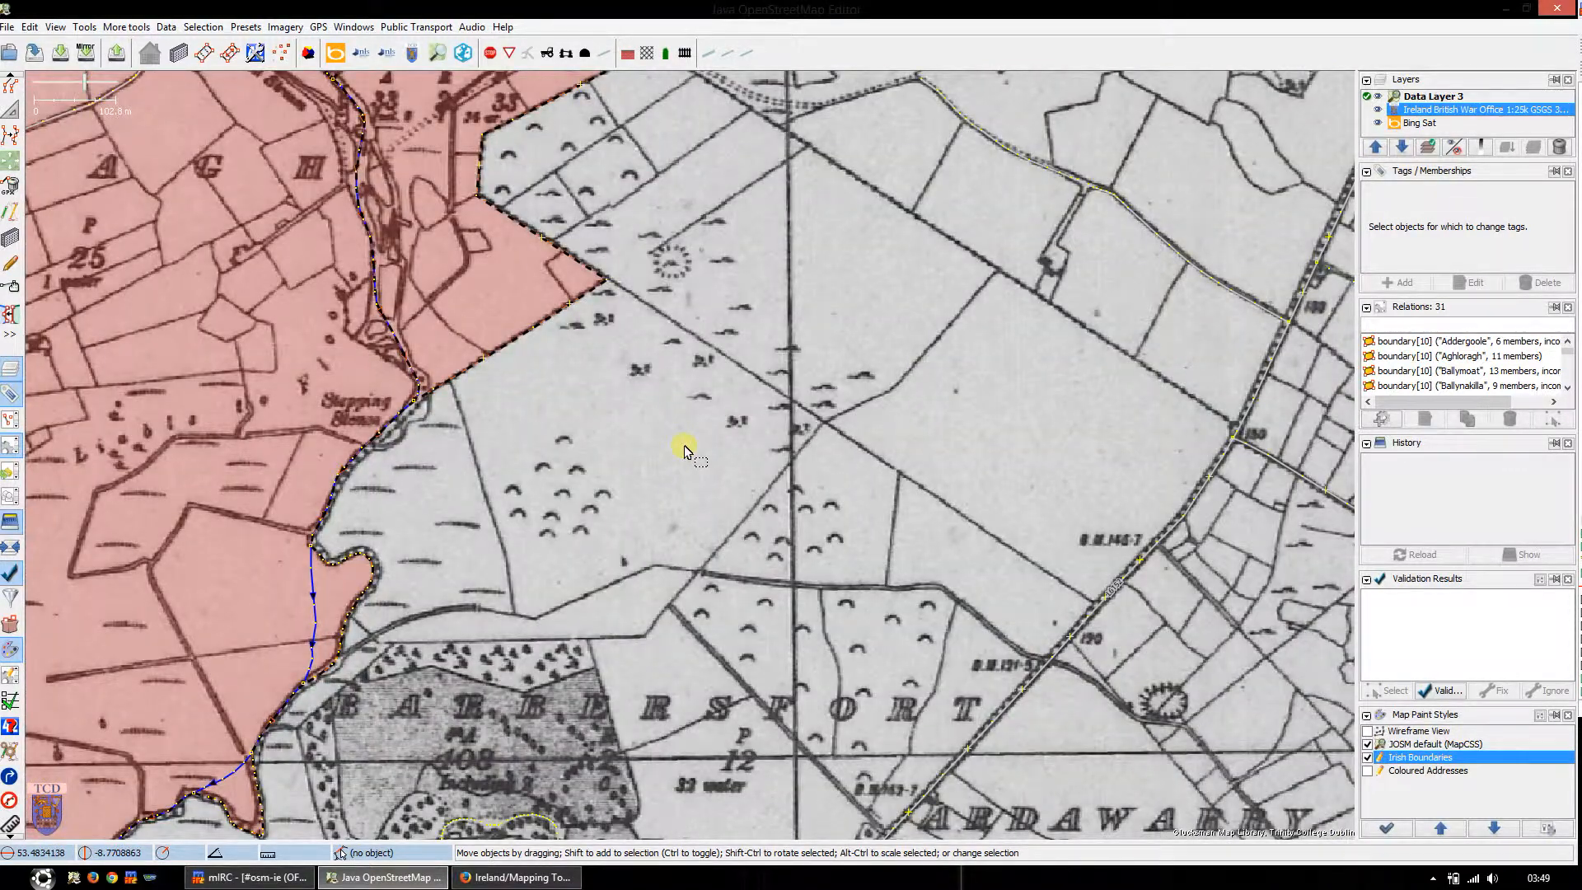
{"action": "key", "text": "a"}
{"action": "left_click", "coordinate": [630, 387]}
{"action": "left_click", "coordinate": [544, 461]}
{"action": "left_click", "coordinate": [637, 565]}
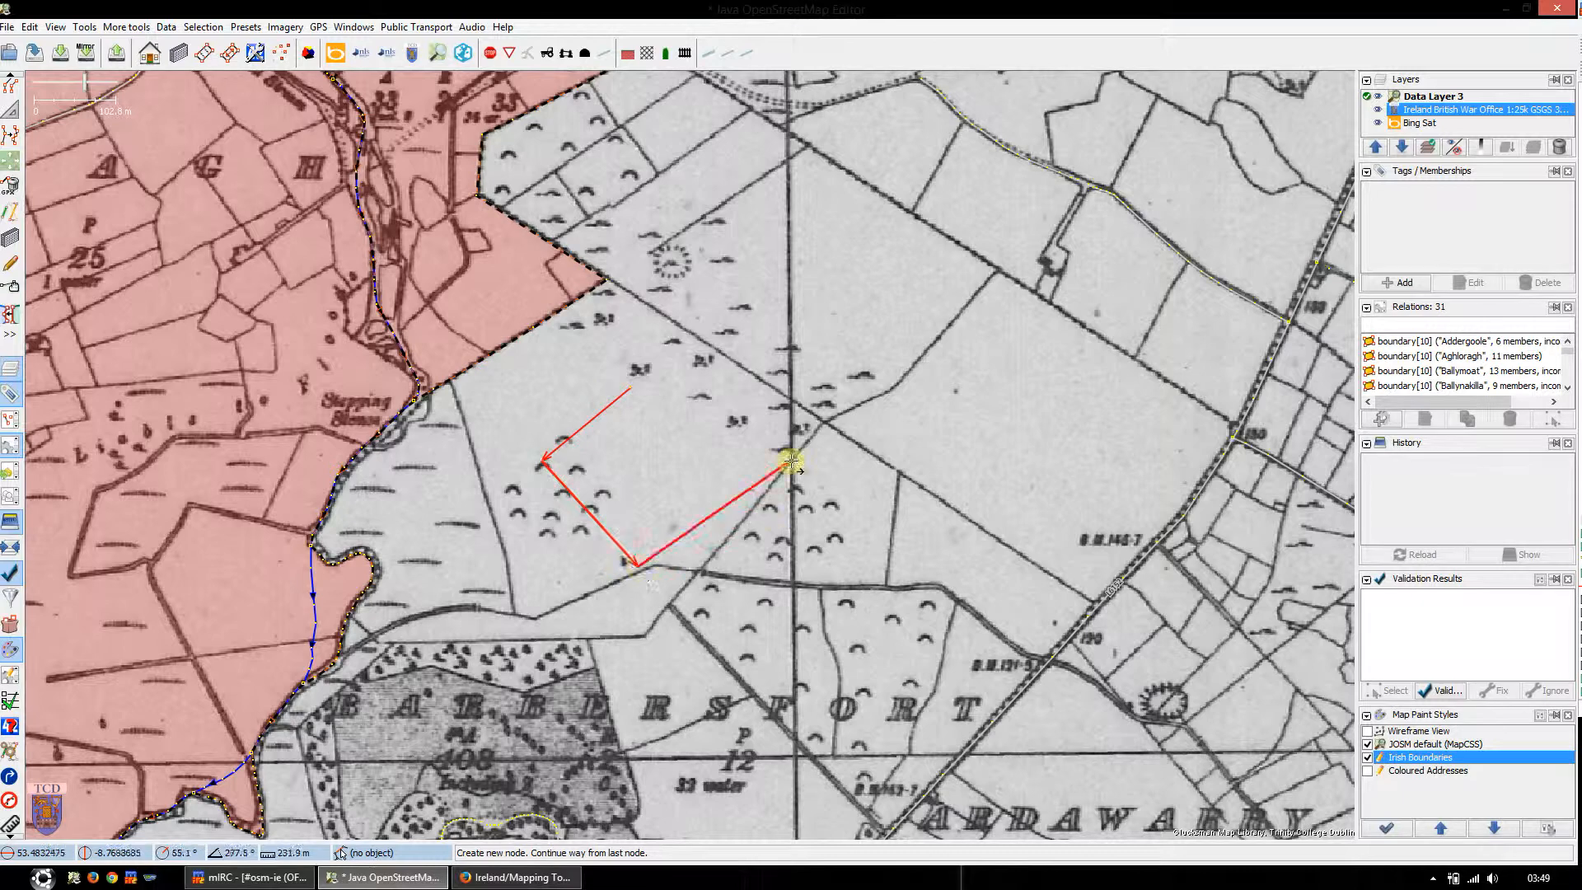
{"action": "left_click", "coordinate": [790, 463]}
{"action": "left_click", "coordinate": [704, 402]}
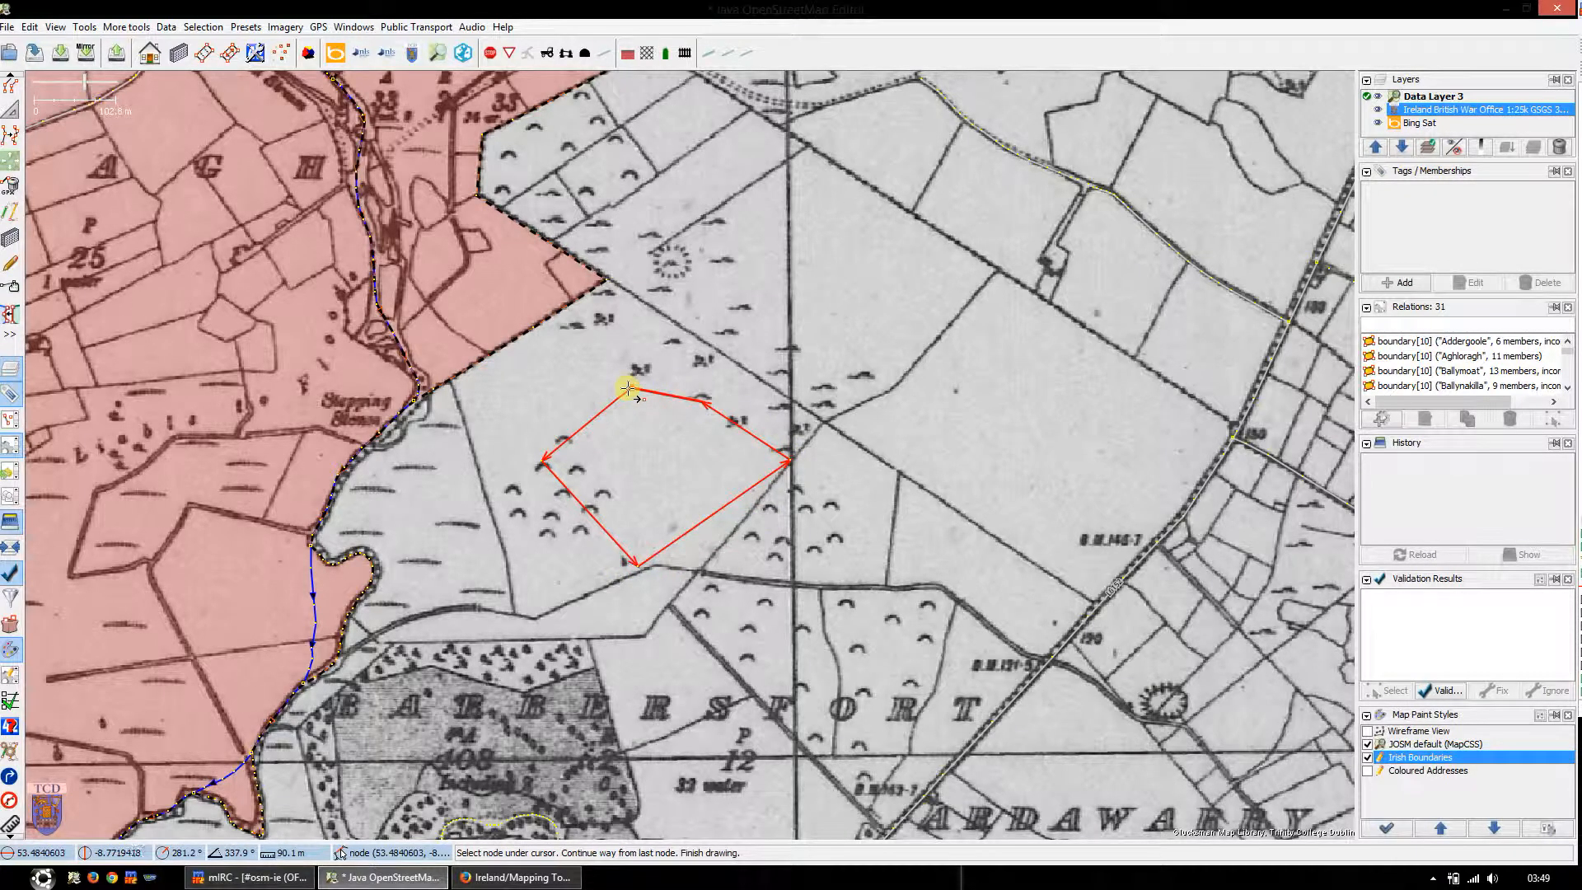
{"action": "left_click", "coordinate": [628, 387]}
{"action": "key", "text": "s"}
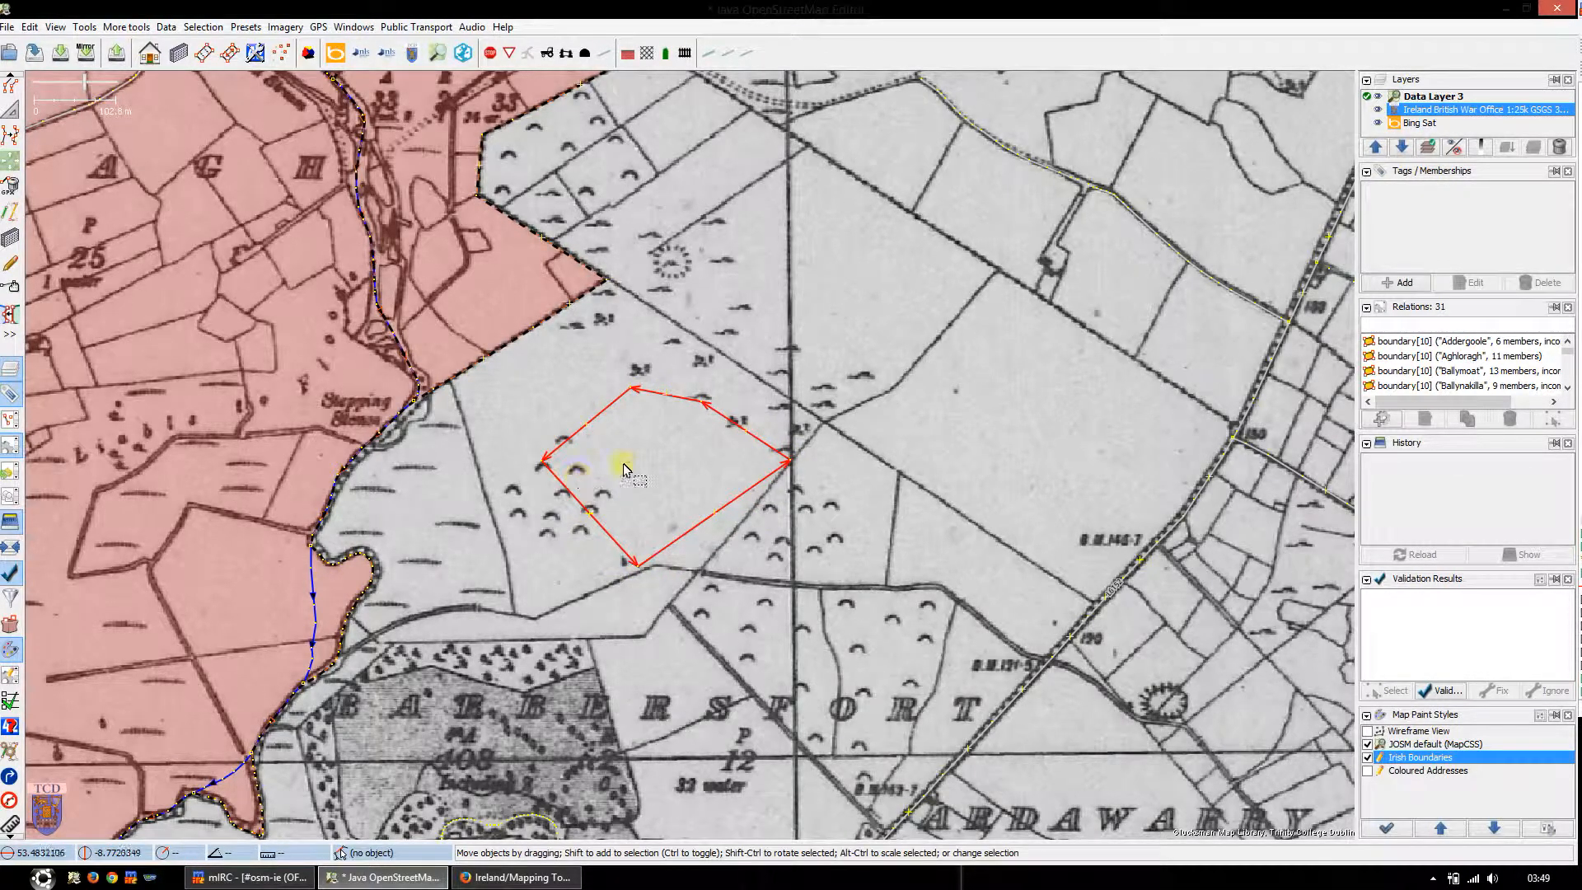
Step: Split the closed way at its western and eastern corner nodes, and select both resulting ways
{"action": "left_click", "coordinate": [581, 461]}
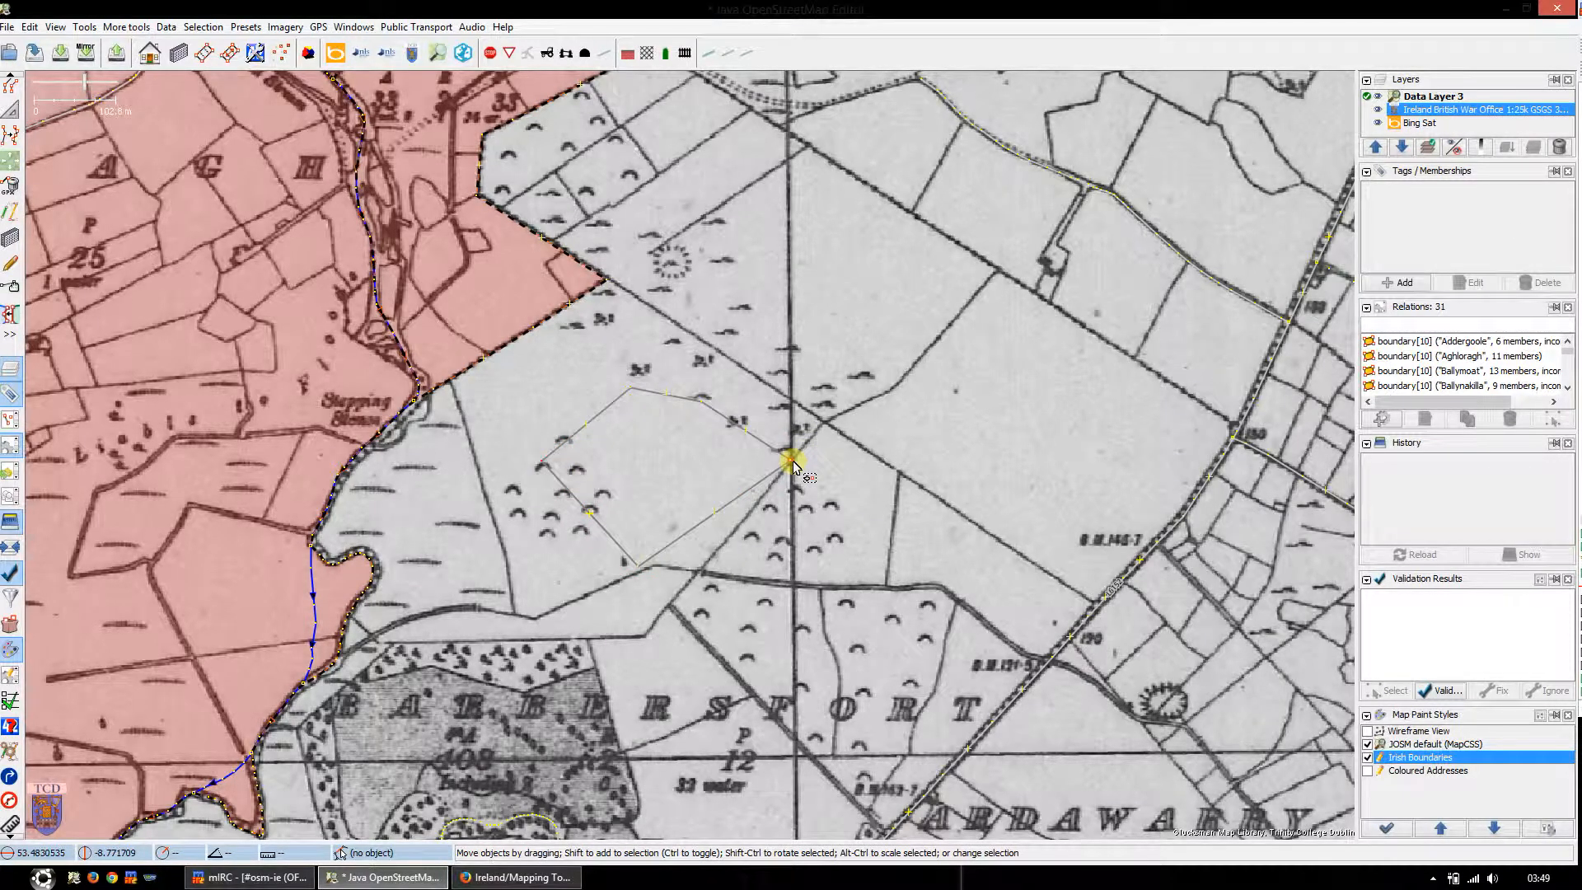
{"action": "key", "text": "p"}
{"action": "left_click", "coordinate": [715, 480]}
{"action": "left_click", "coordinate": [728, 502]}
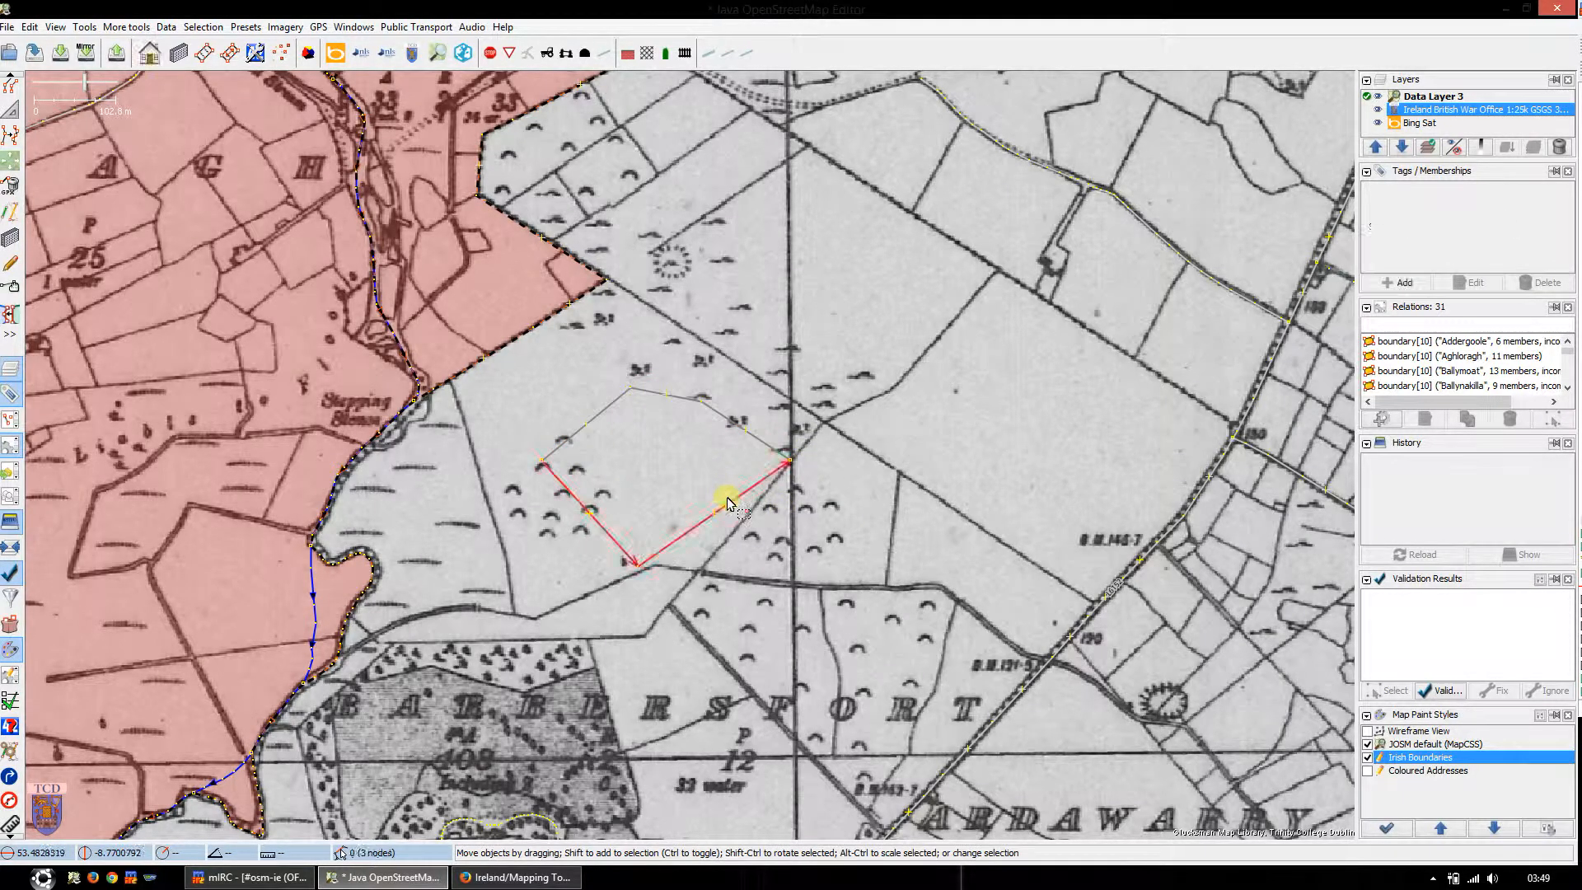
{"action": "left_click", "coordinate": [757, 445], "text": "shift"}
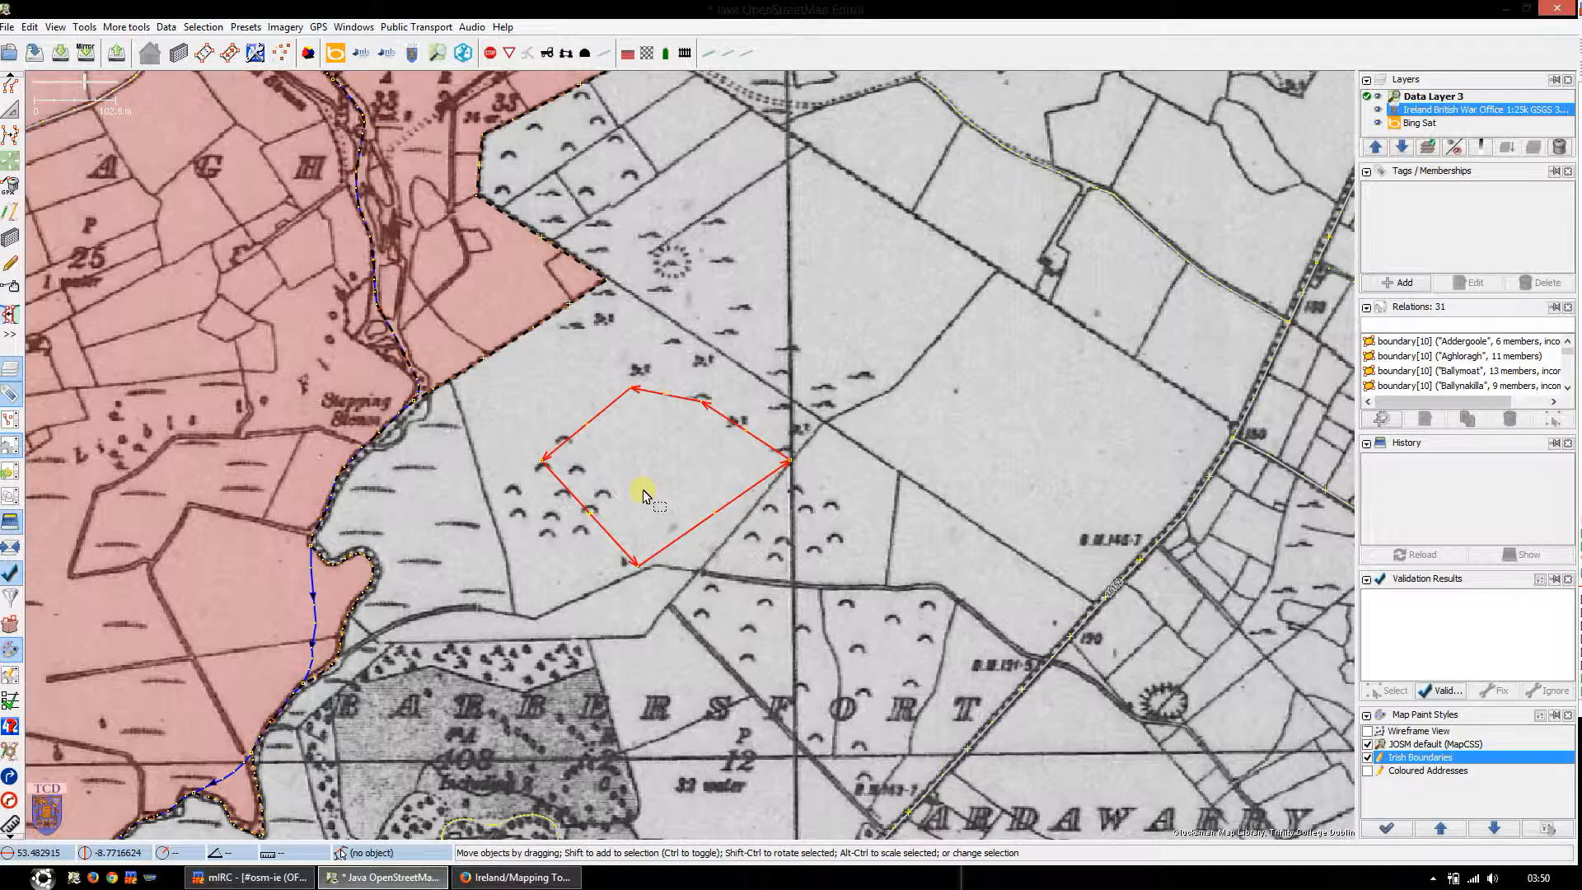
Step: Create a new relation from the two selected ways with the Irish boundaries Administrative Townland preset, named macland
{"action": "left_click", "coordinate": [245, 27]}
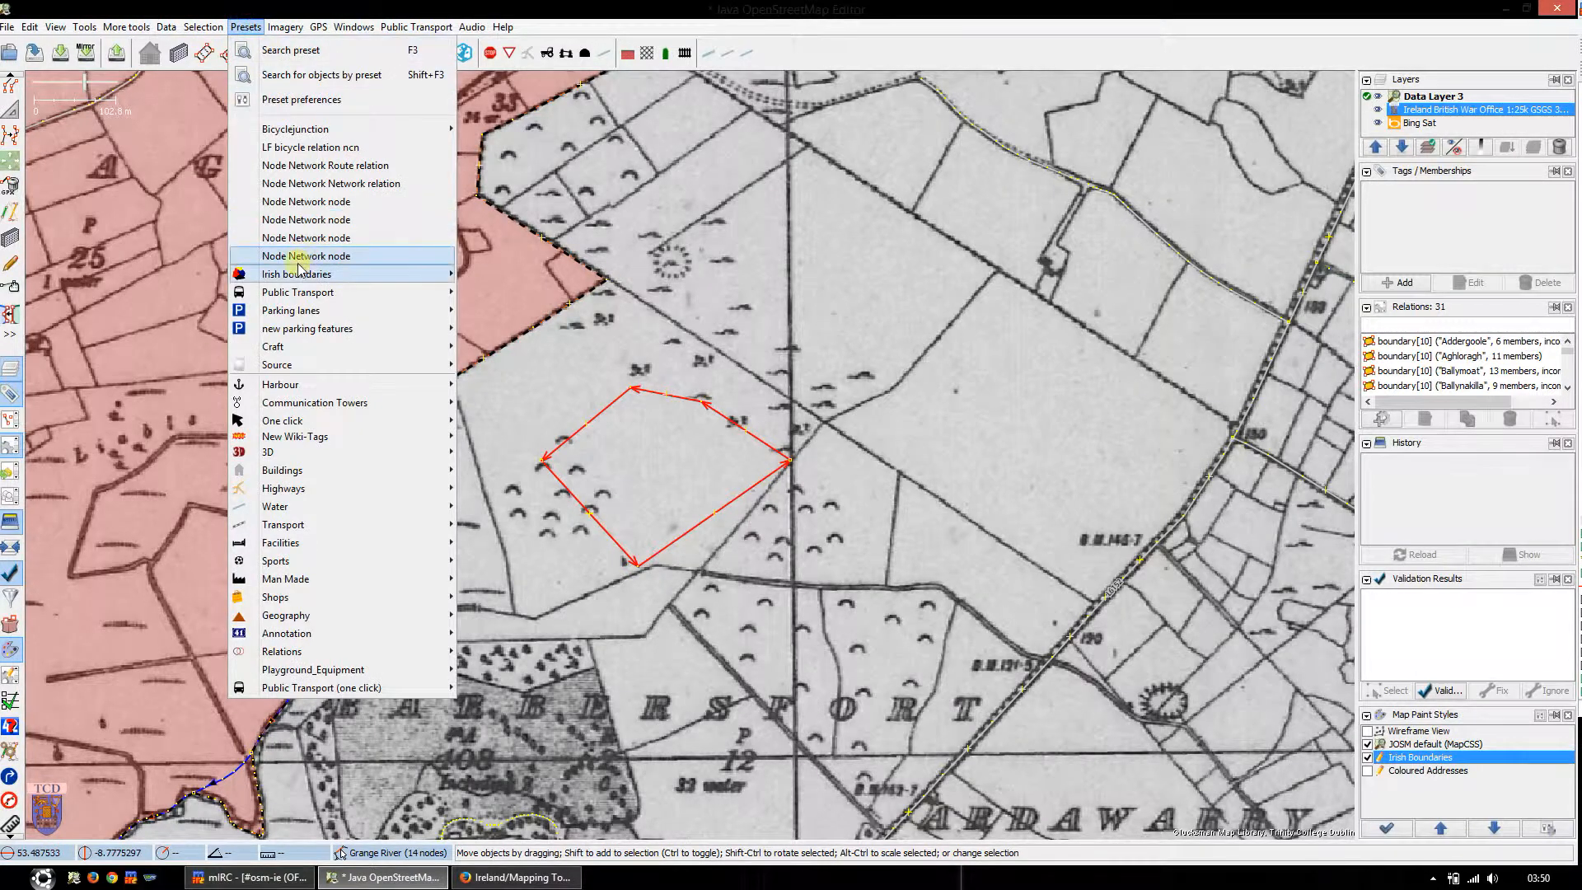
{"action": "mouse_move", "coordinate": [288, 280]}
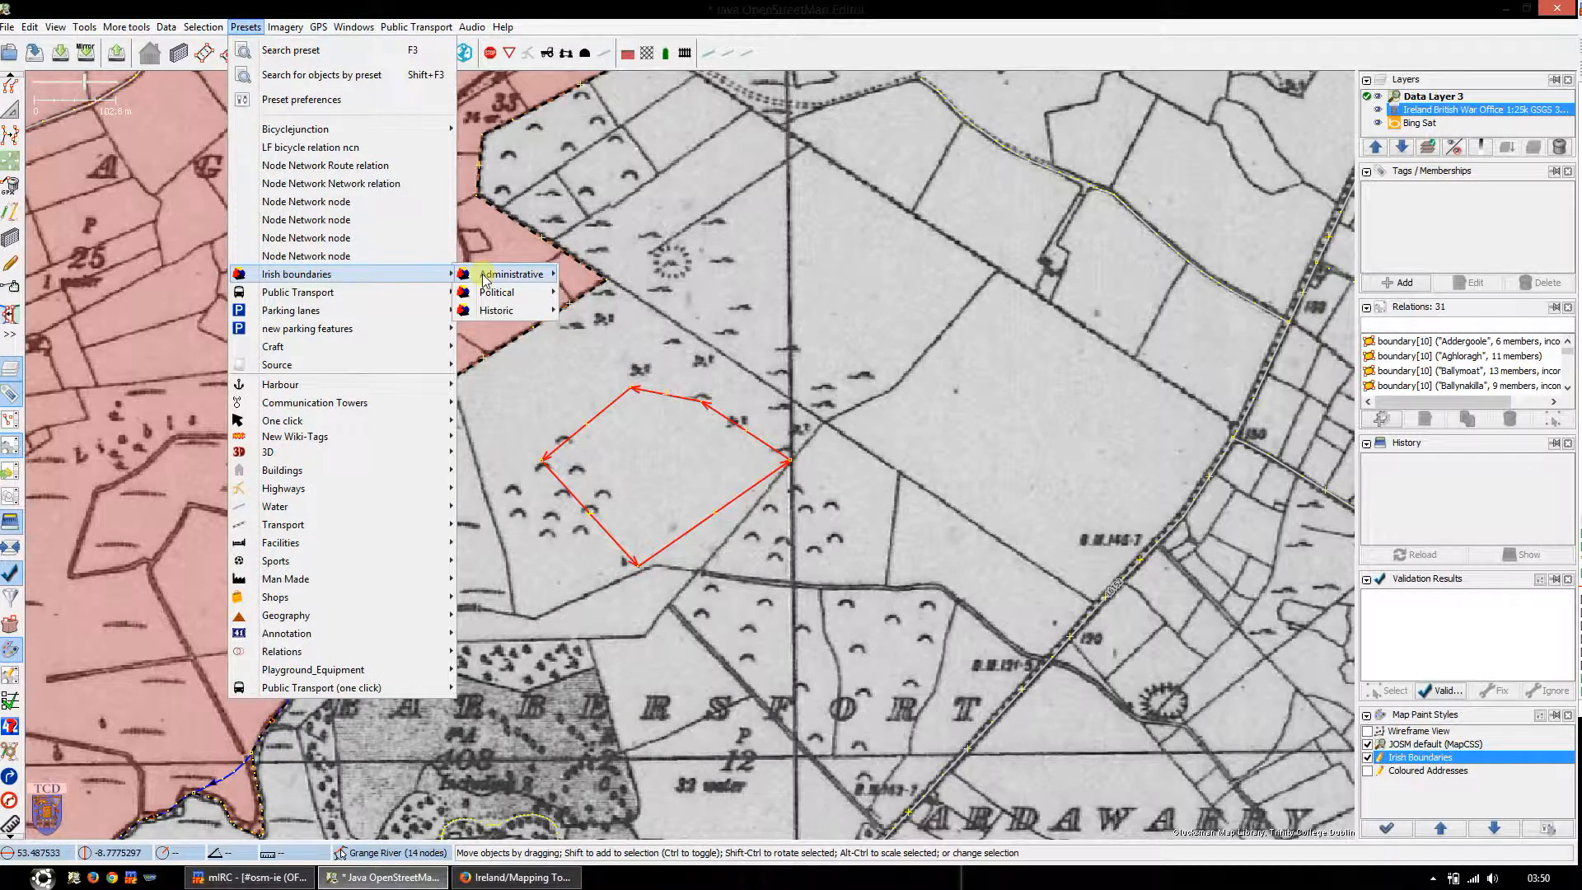
{"action": "mouse_move", "coordinate": [527, 280]}
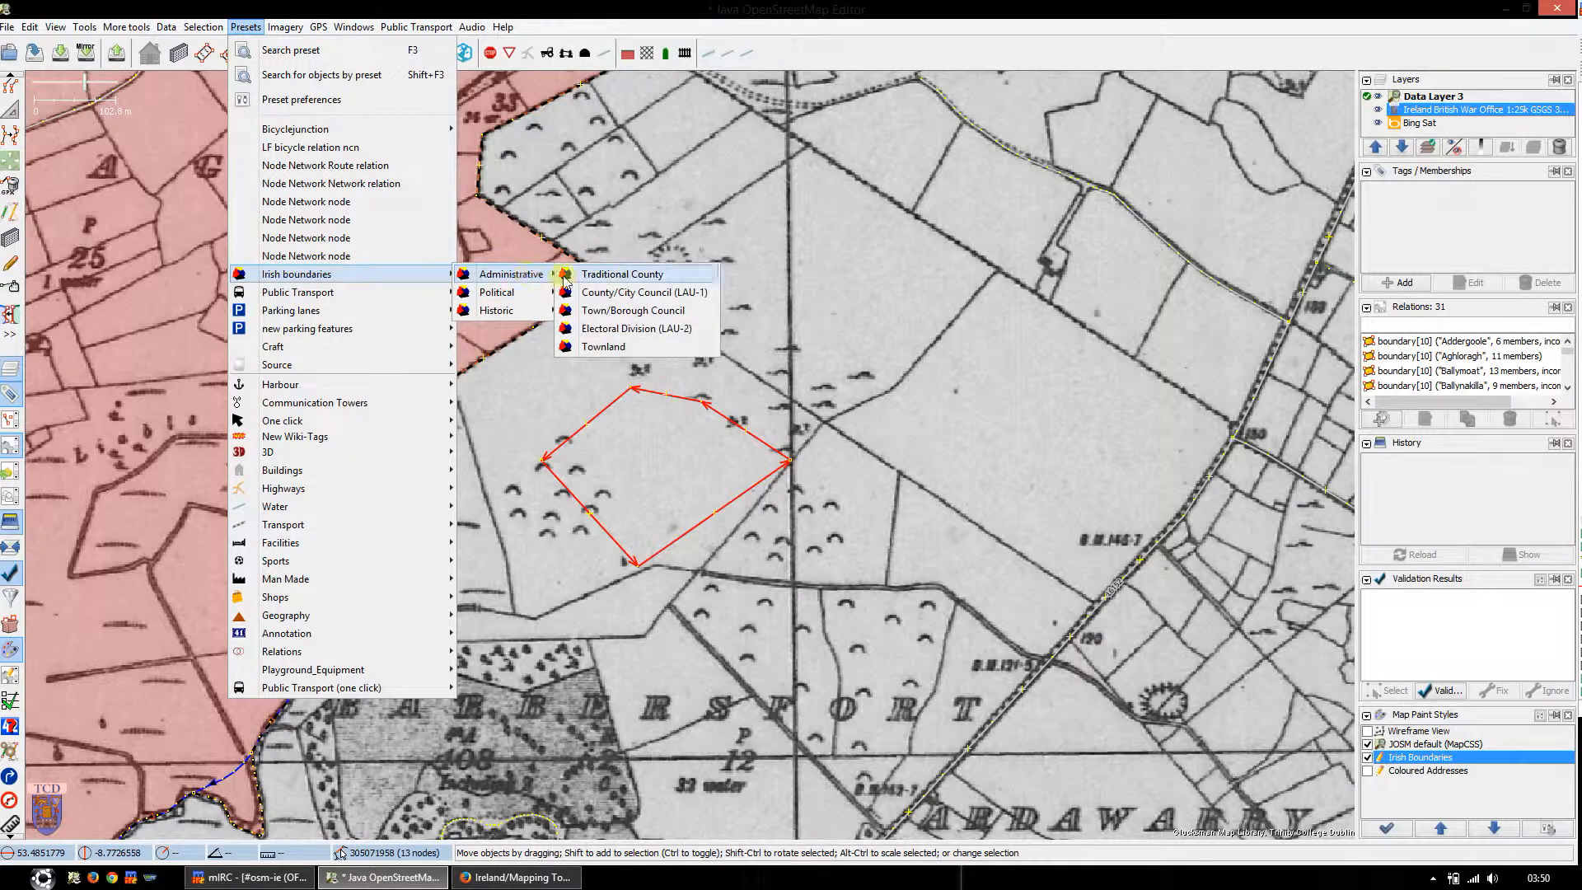
{"action": "left_click", "coordinate": [604, 347]}
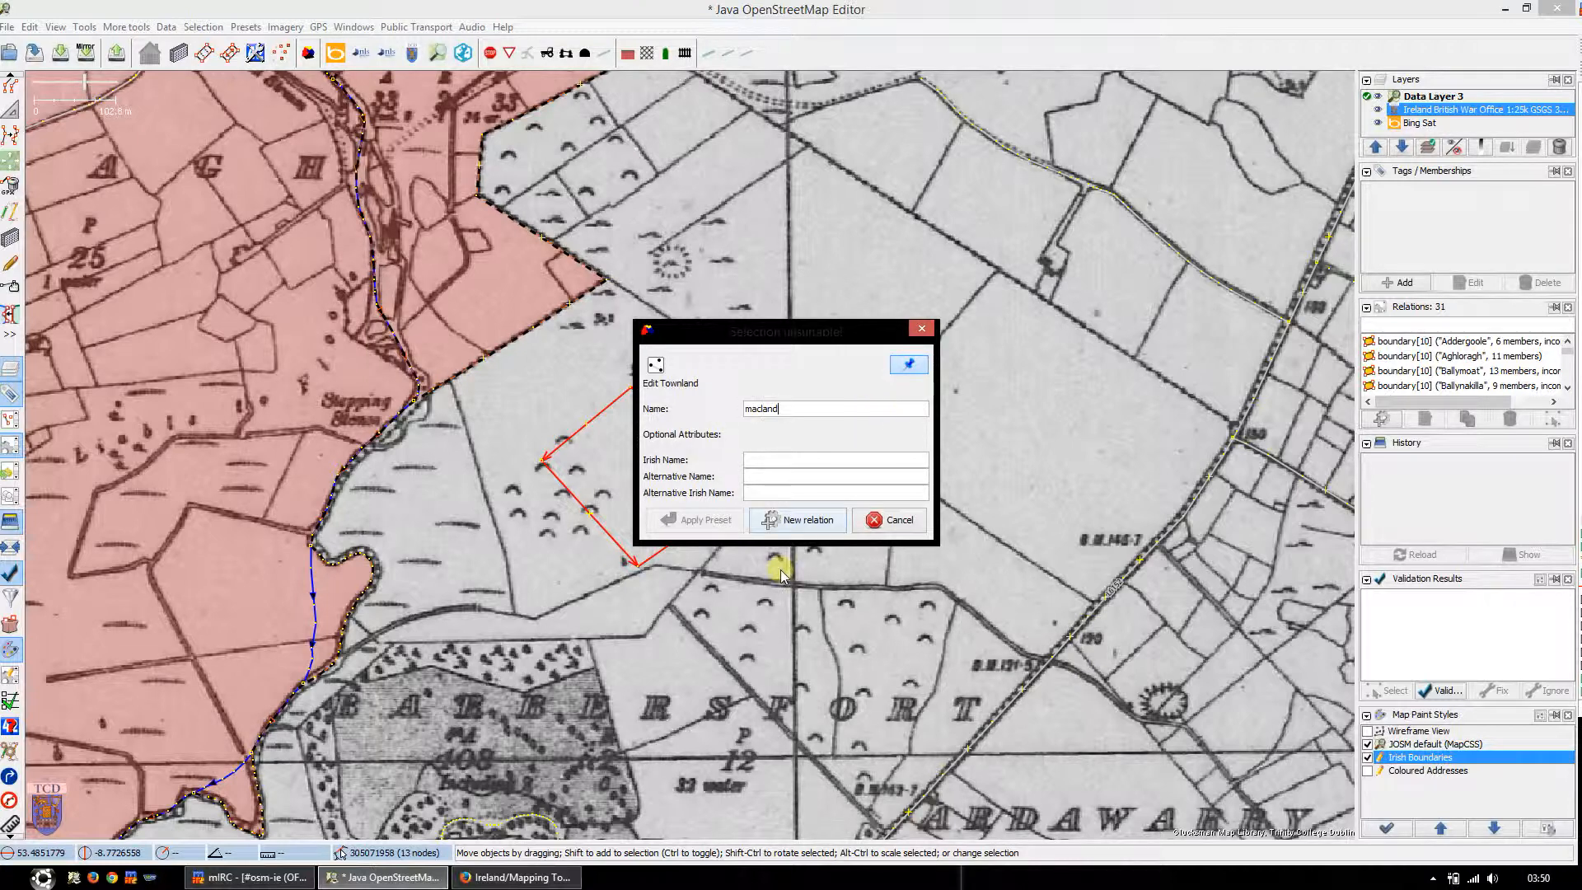
{"action": "left_click", "coordinate": [811, 520]}
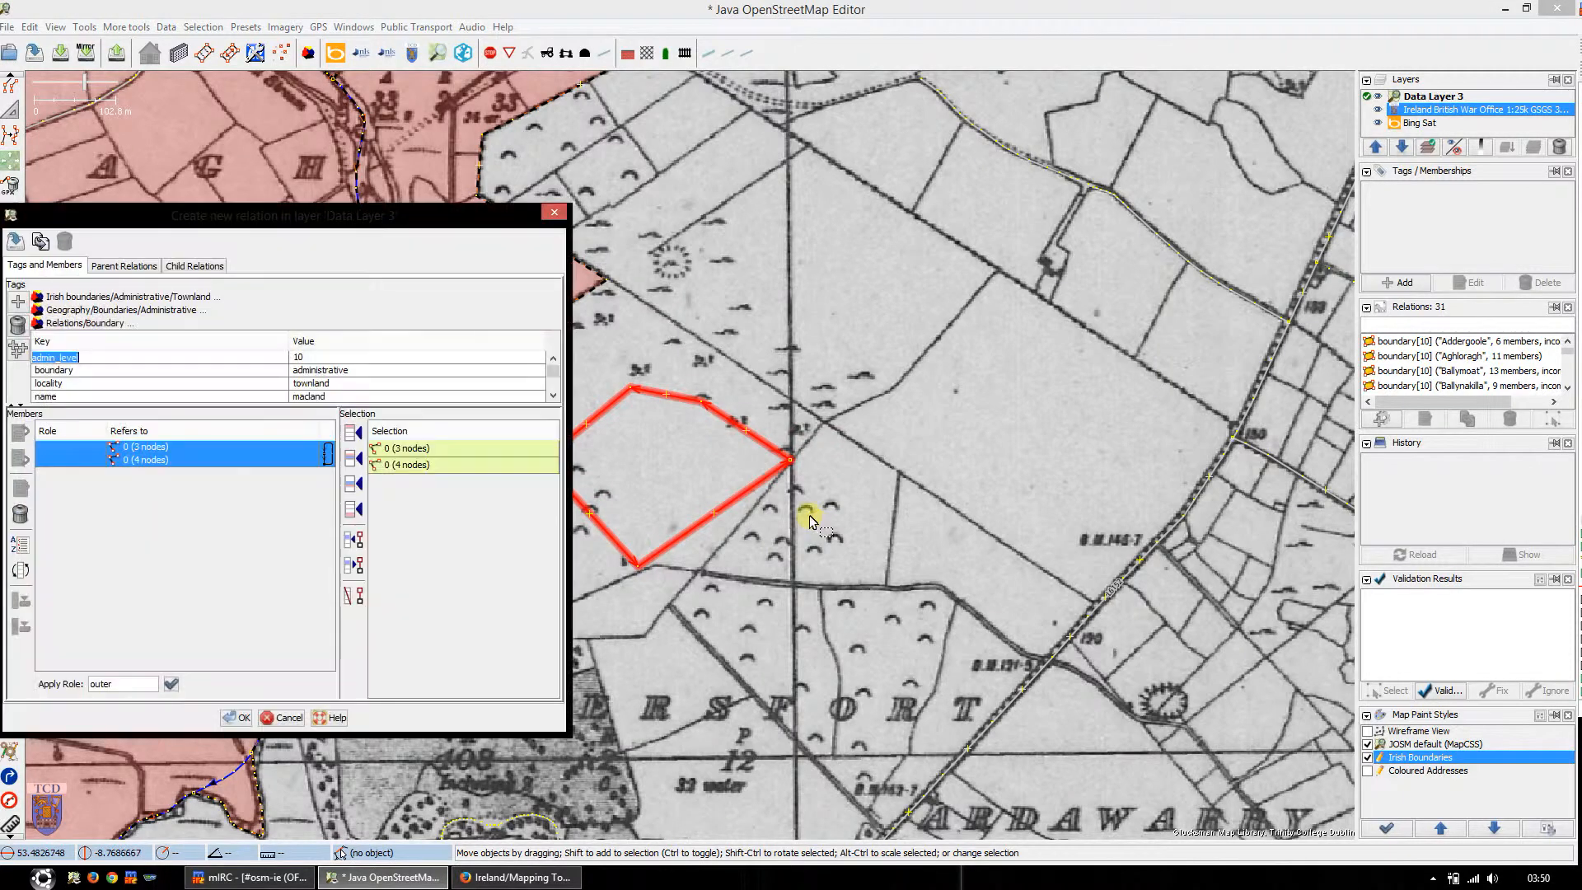
Step: Review the new townland relation's tags, discard the relation and delete its two practice ways
{"action": "left_click_drag", "start_coordinate": [410, 216], "coordinate": [794, 149]}
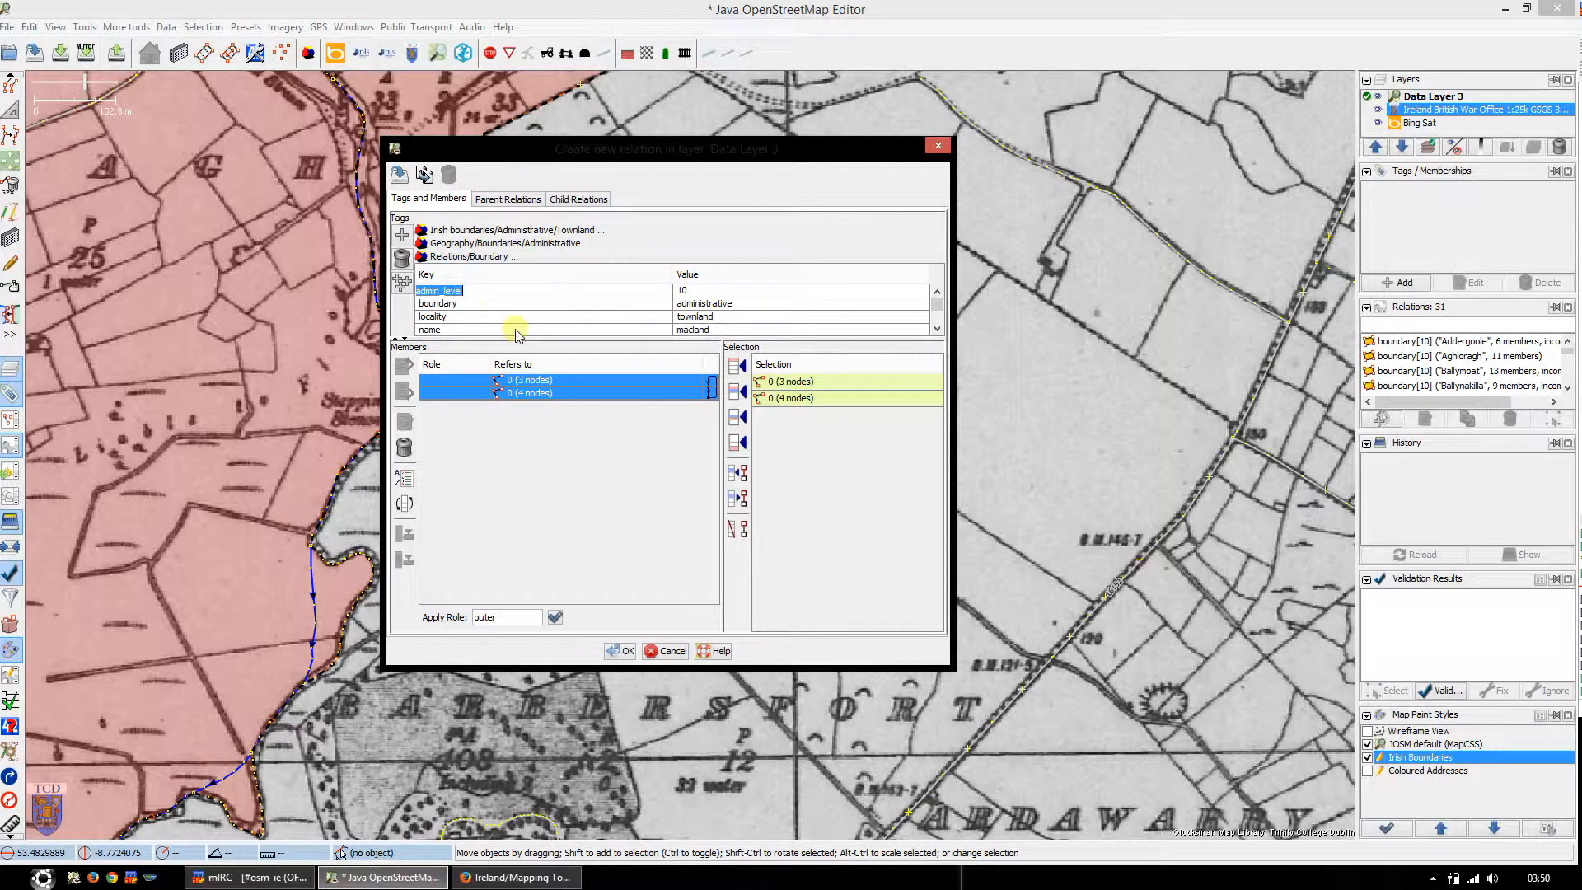
{"action": "scroll", "coordinate": [537, 330], "scroll_direction": "down", "scroll_amount": 1}
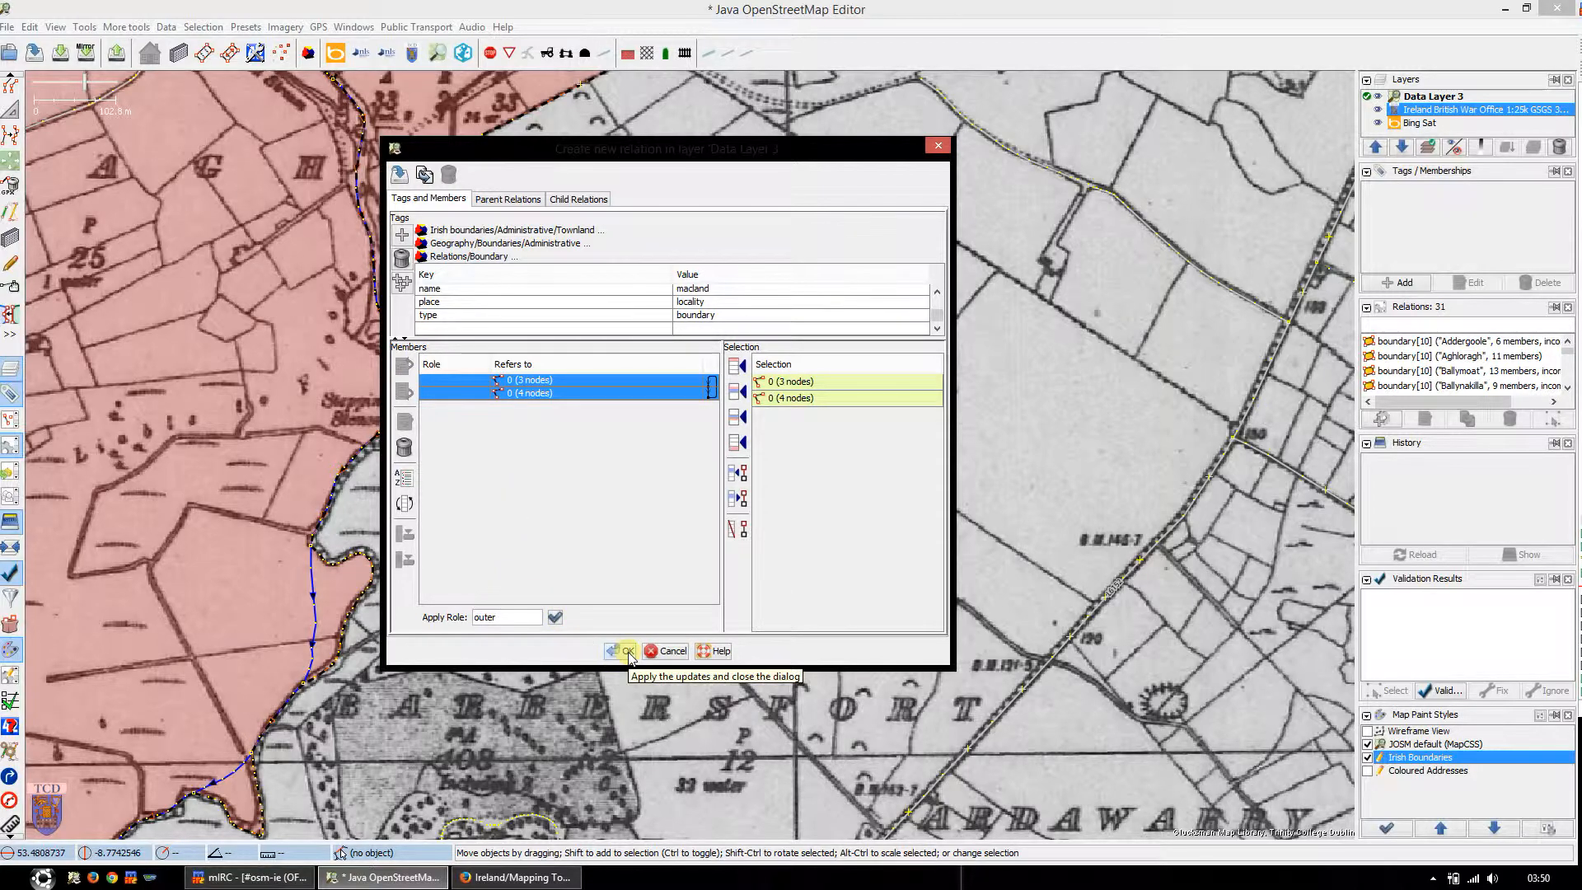
{"action": "left_click", "coordinate": [673, 651]}
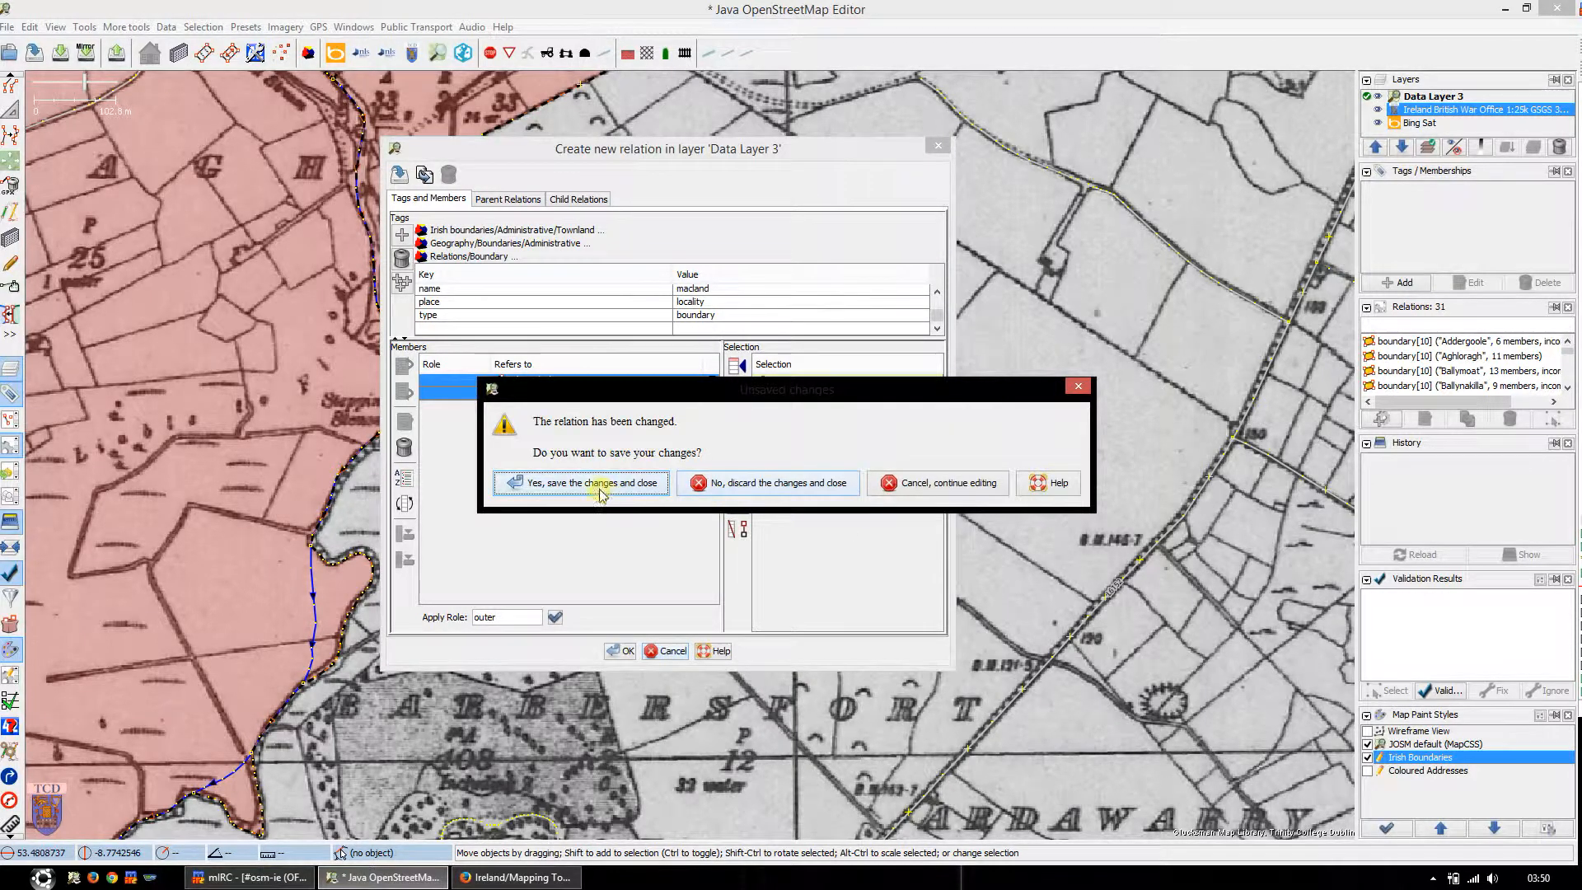
{"action": "left_click", "coordinate": [796, 488]}
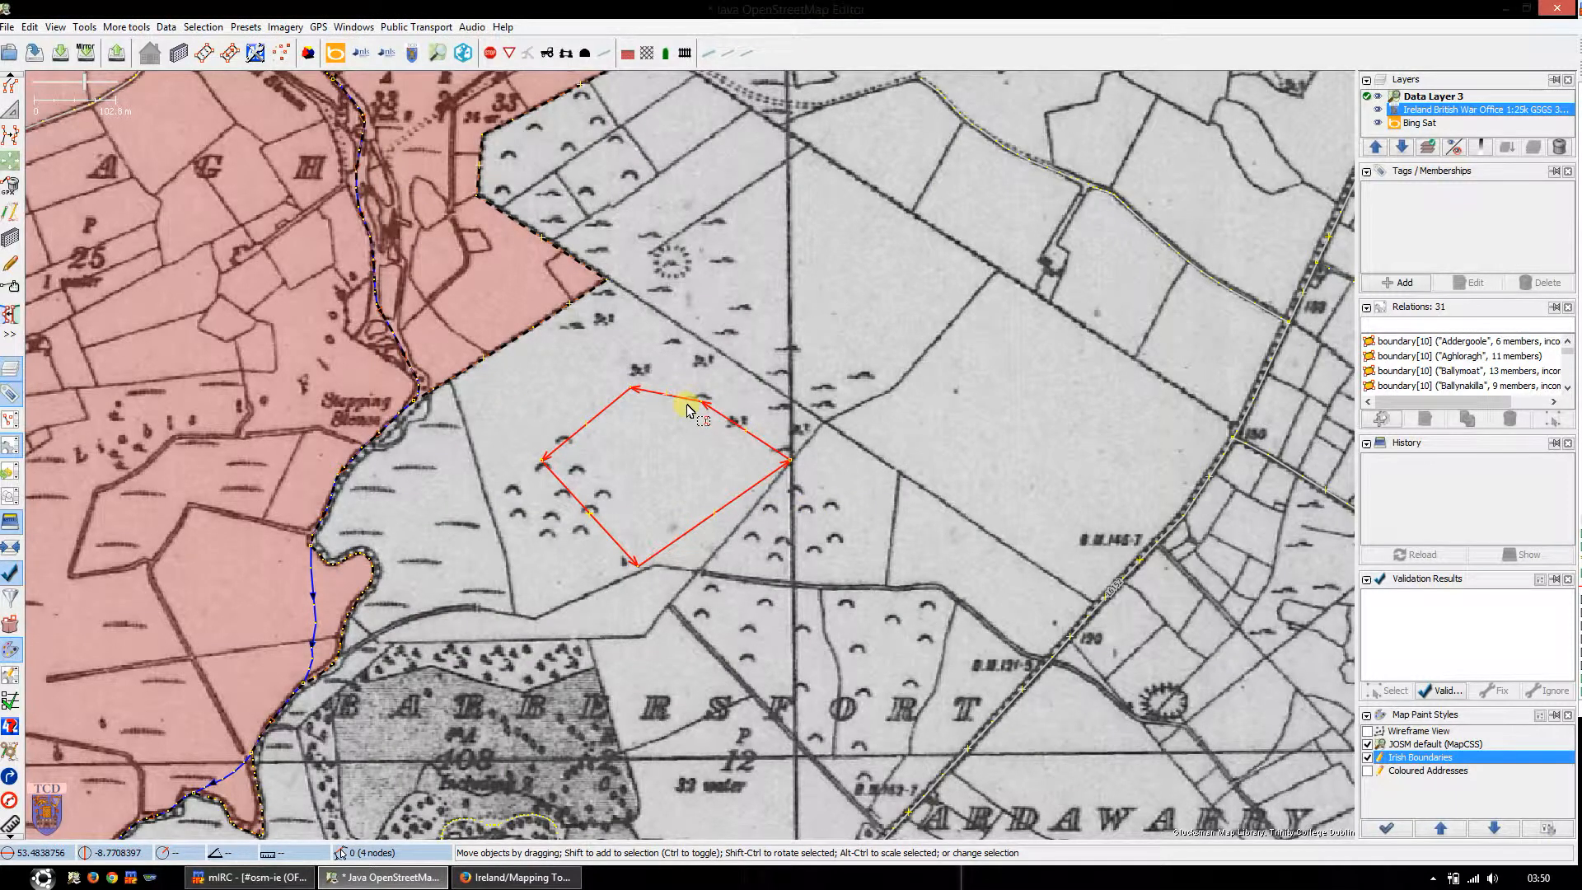
{"action": "key", "text": "Delete"}
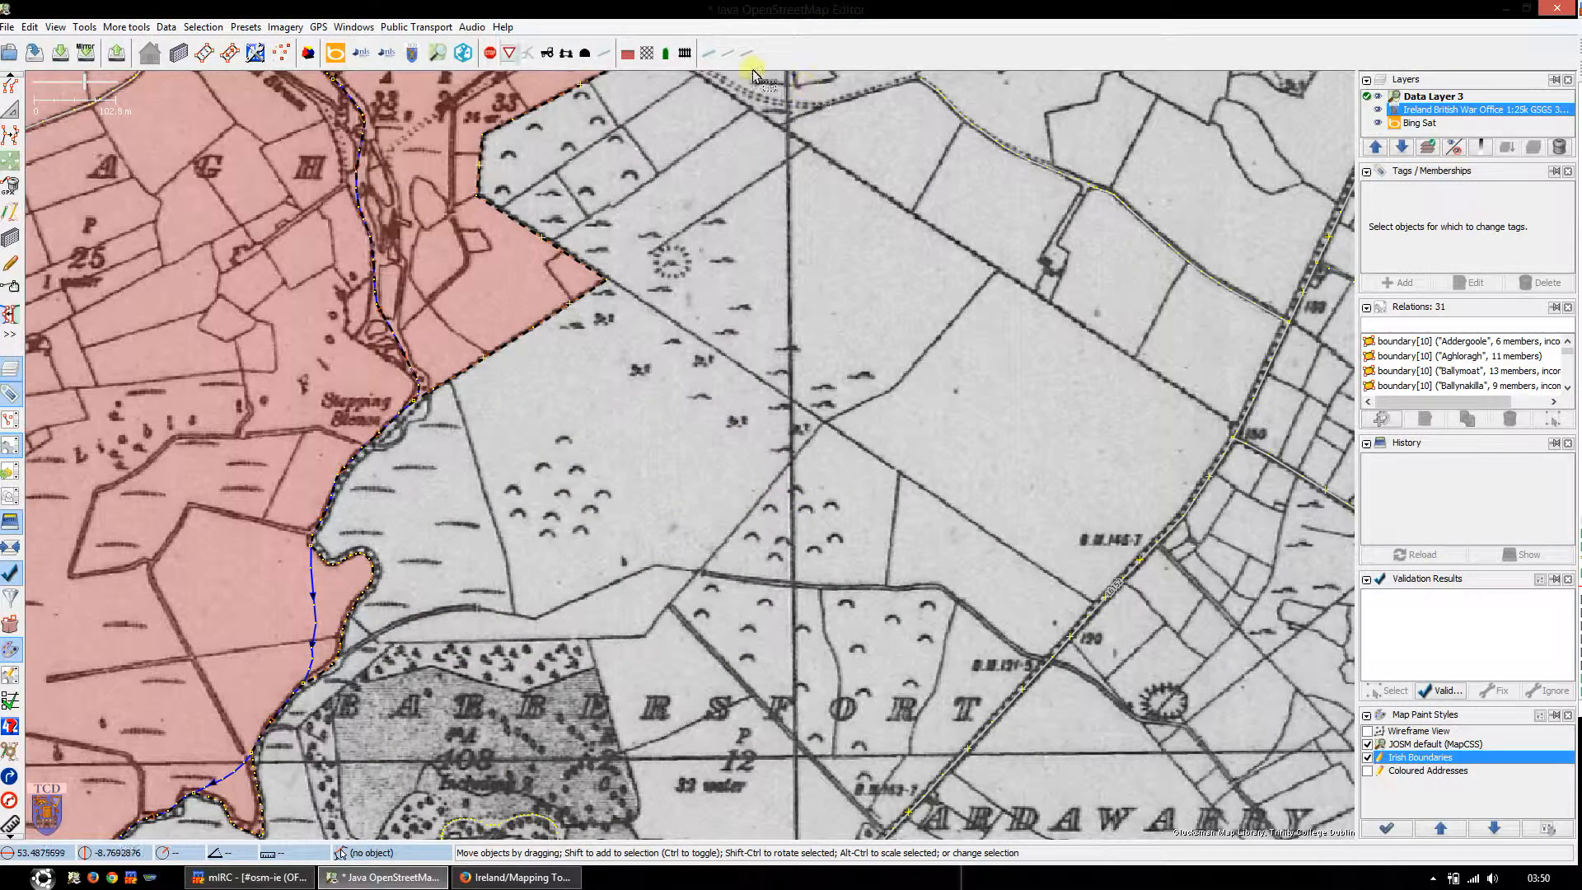
Step: Open the Townland preset form from its toolbar shortcut with nothing selected, and close it unfilled
{"action": "left_click", "coordinate": [309, 56]}
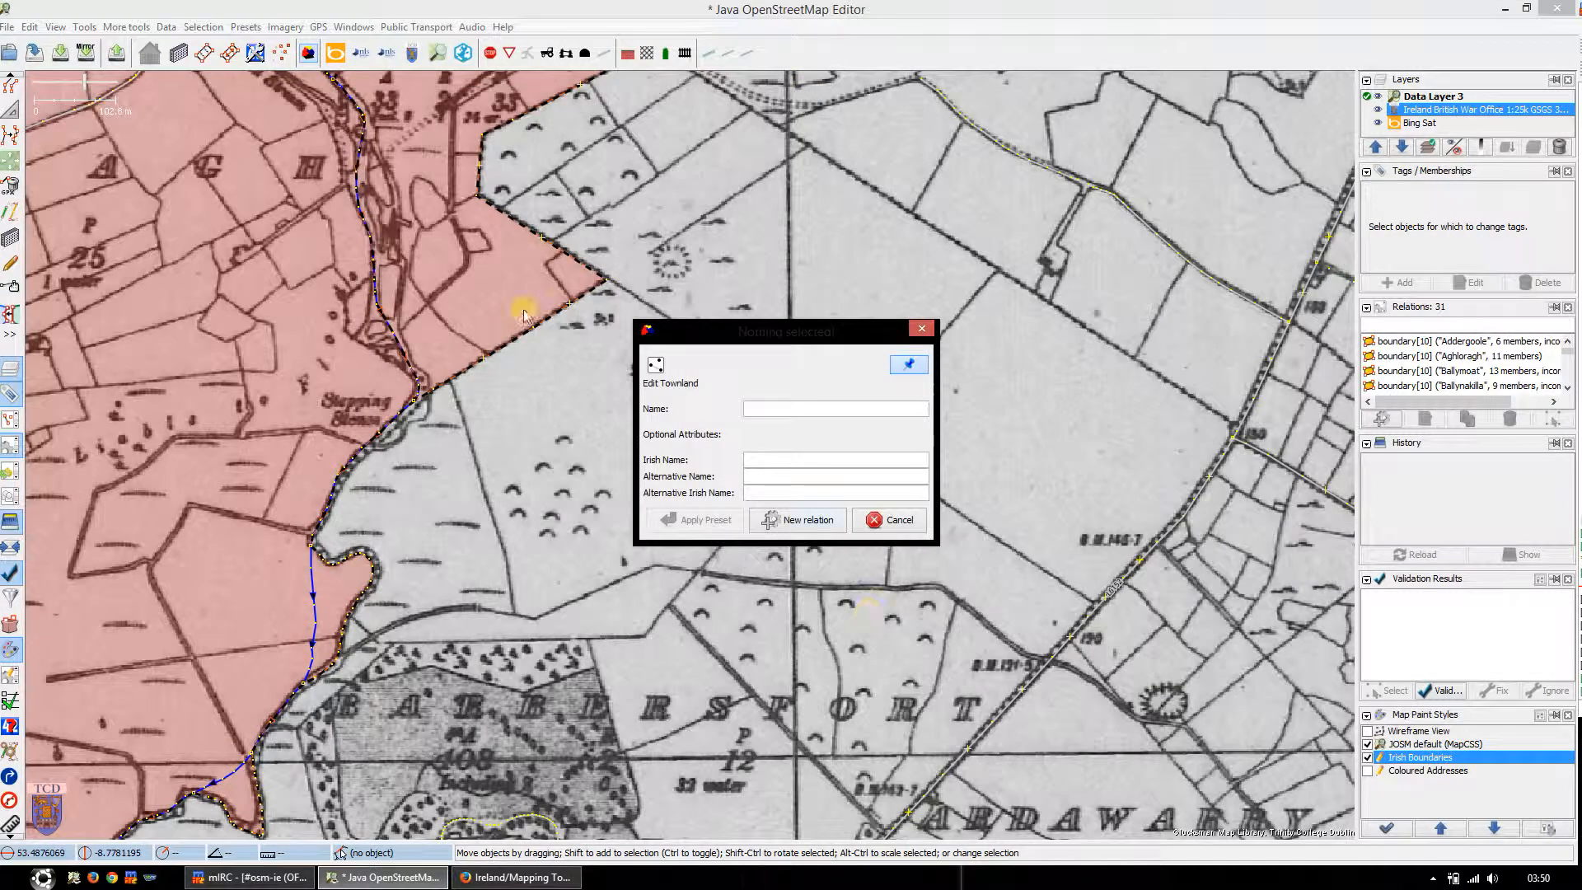
{"action": "left_click", "coordinate": [921, 329]}
Step: In the toolbar customization, add the Irish boundaries/Administrative/Townland preset just before the separator that precedes Bing Sat
{"action": "right_click", "coordinate": [828, 57]}
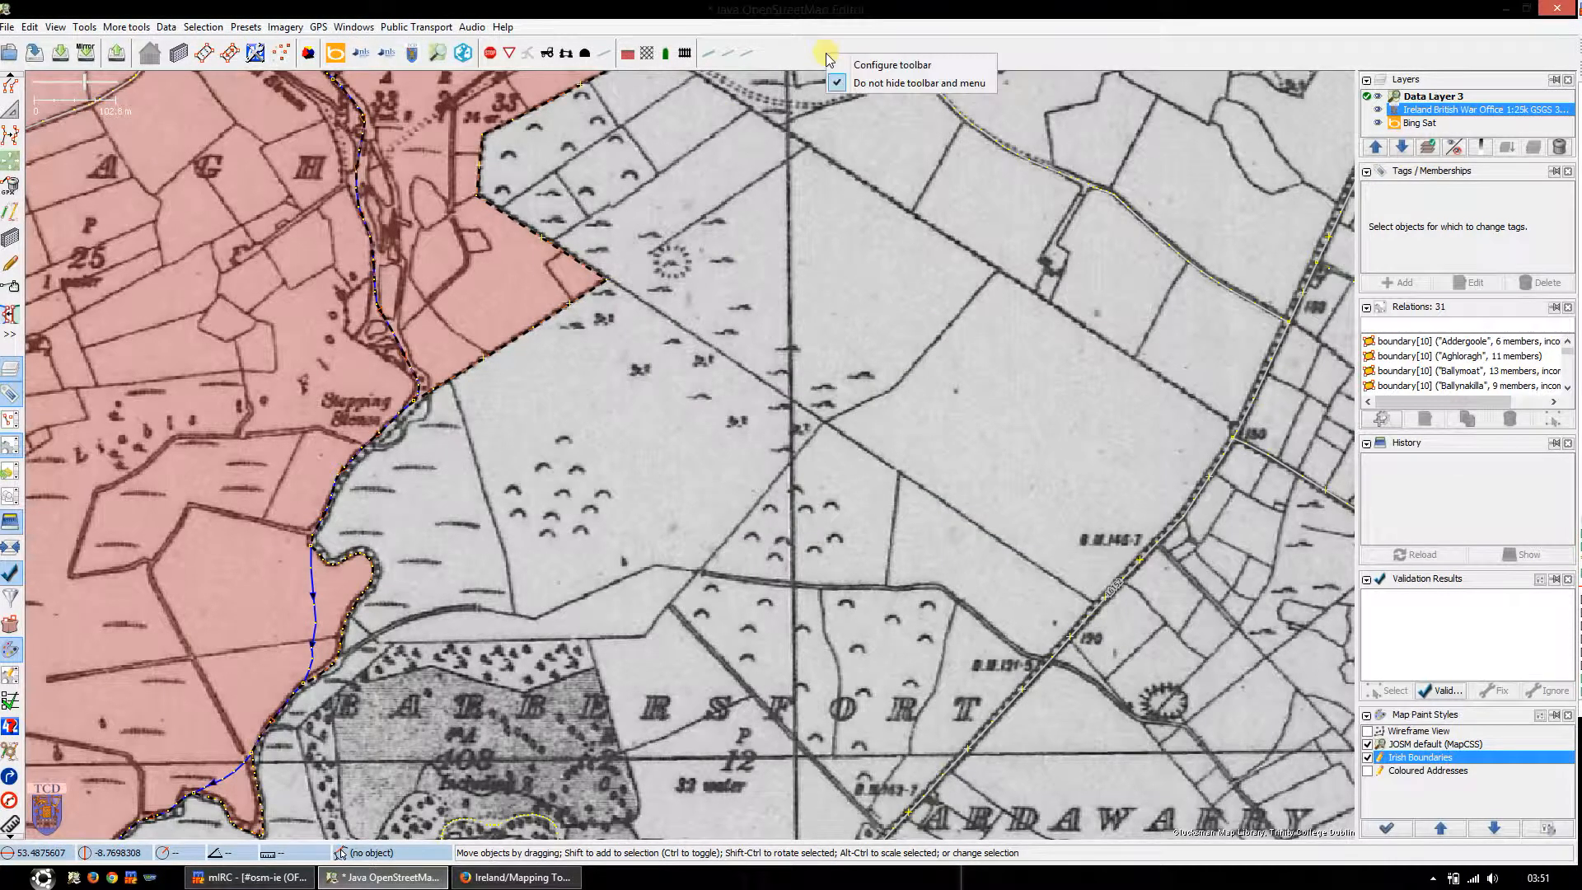
{"action": "left_click", "coordinate": [892, 66]}
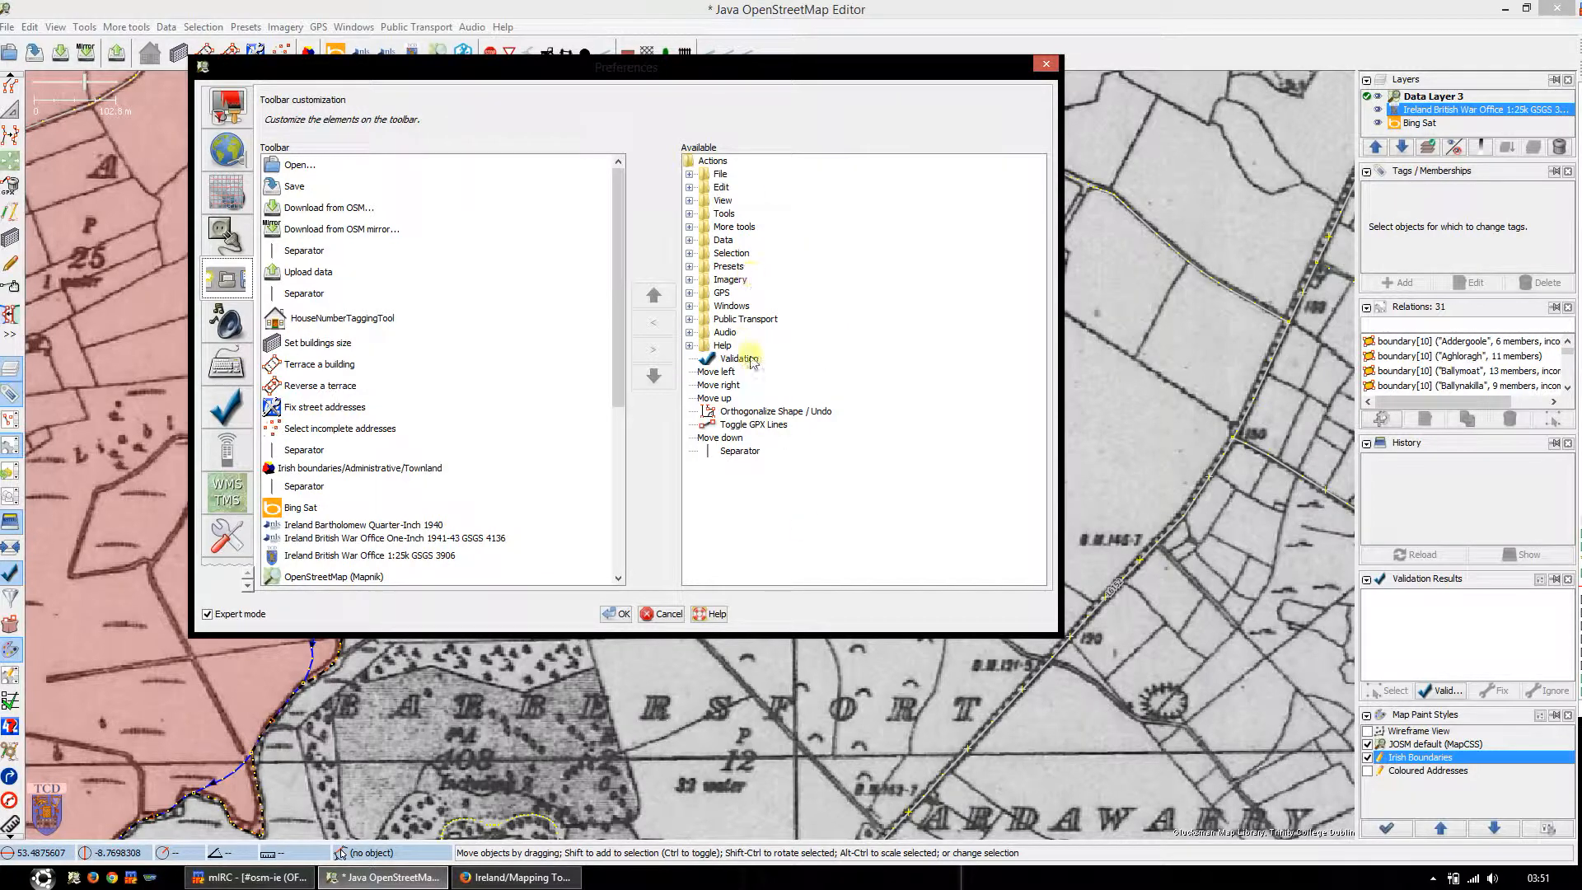
{"action": "left_click", "coordinate": [338, 488]}
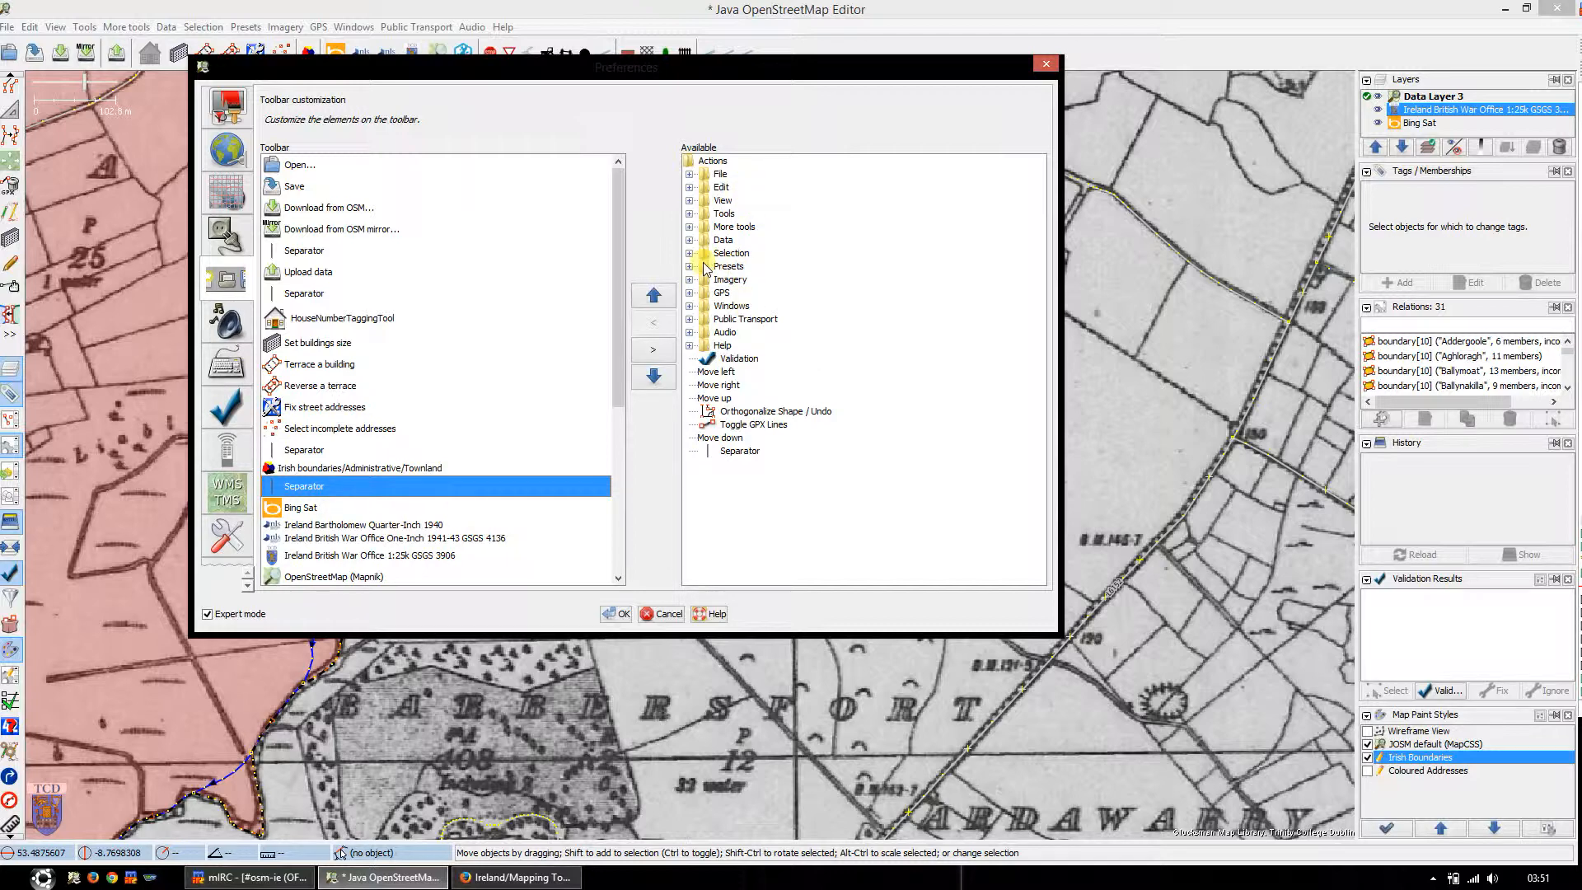
{"action": "left_click", "coordinate": [690, 267]}
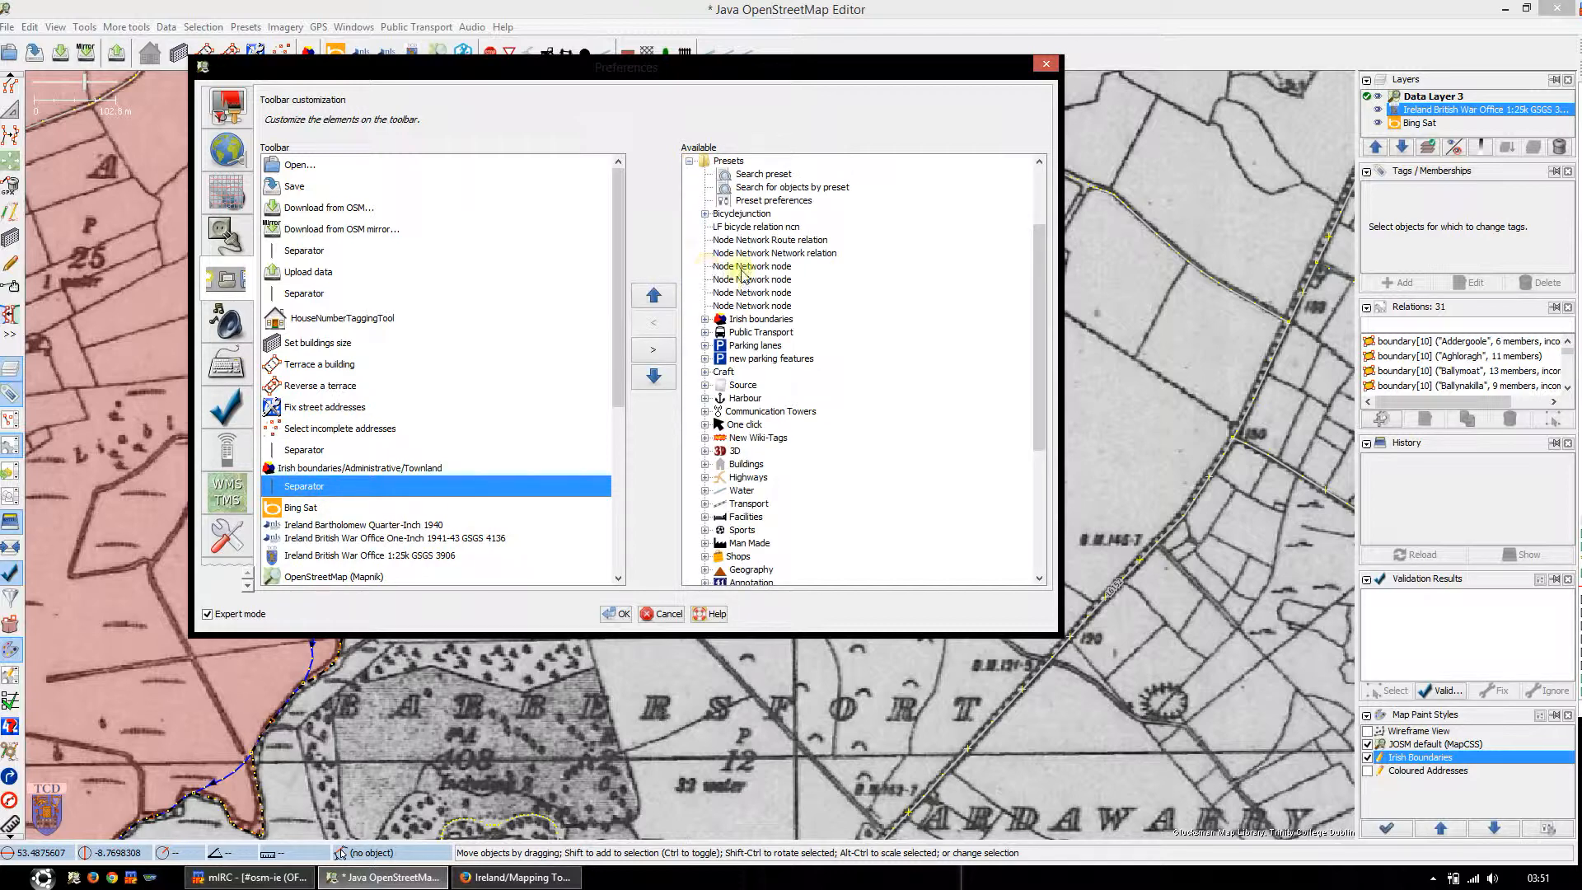
{"action": "left_click", "coordinate": [705, 320]}
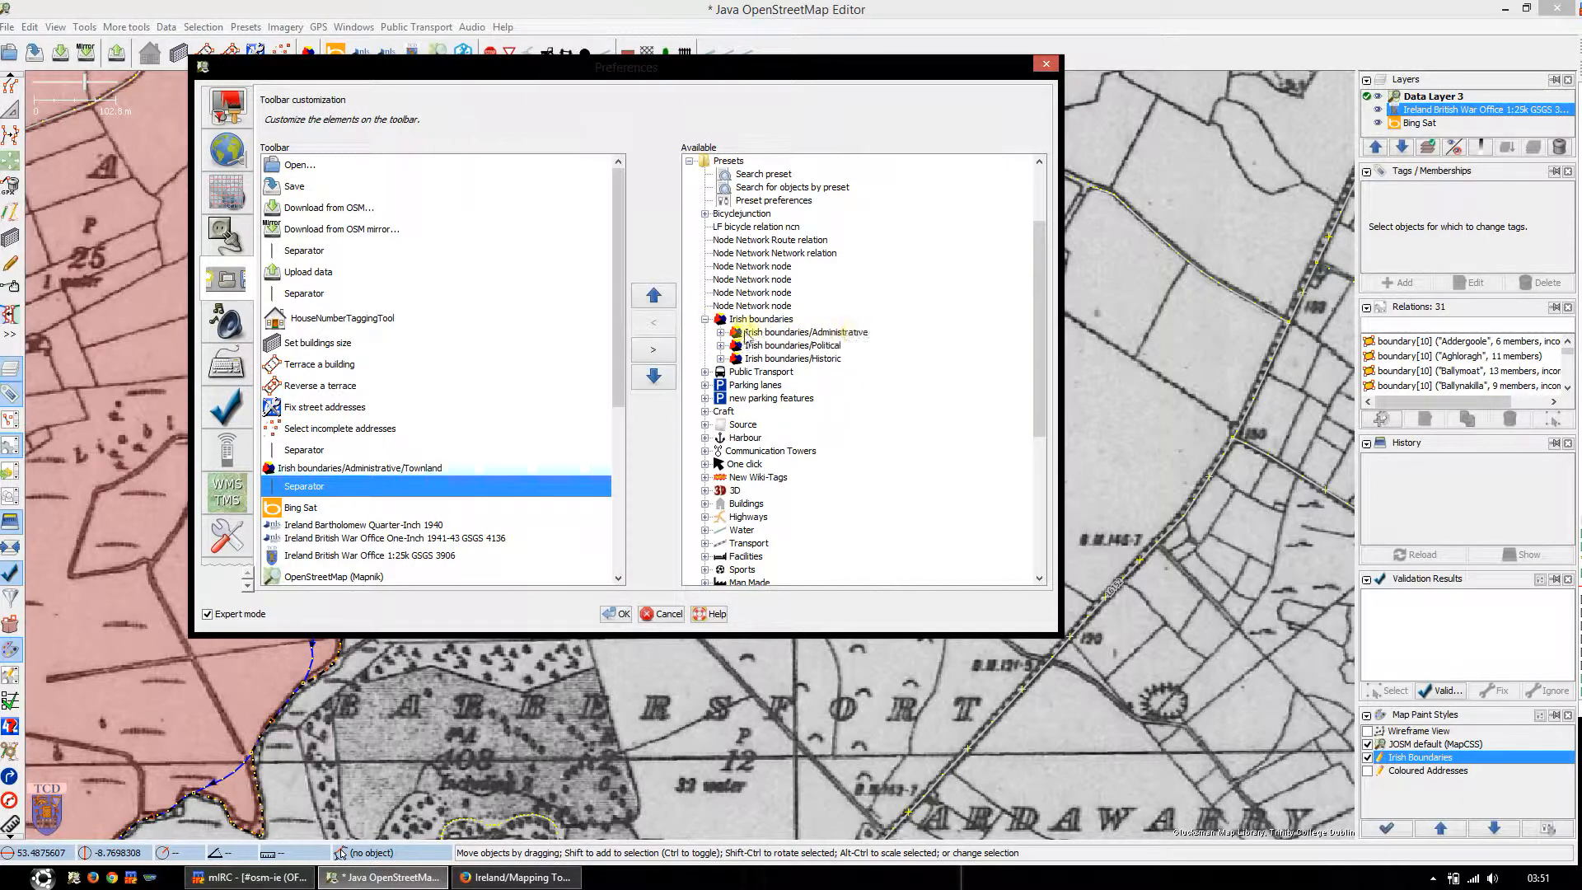
{"action": "left_click", "coordinate": [721, 332]}
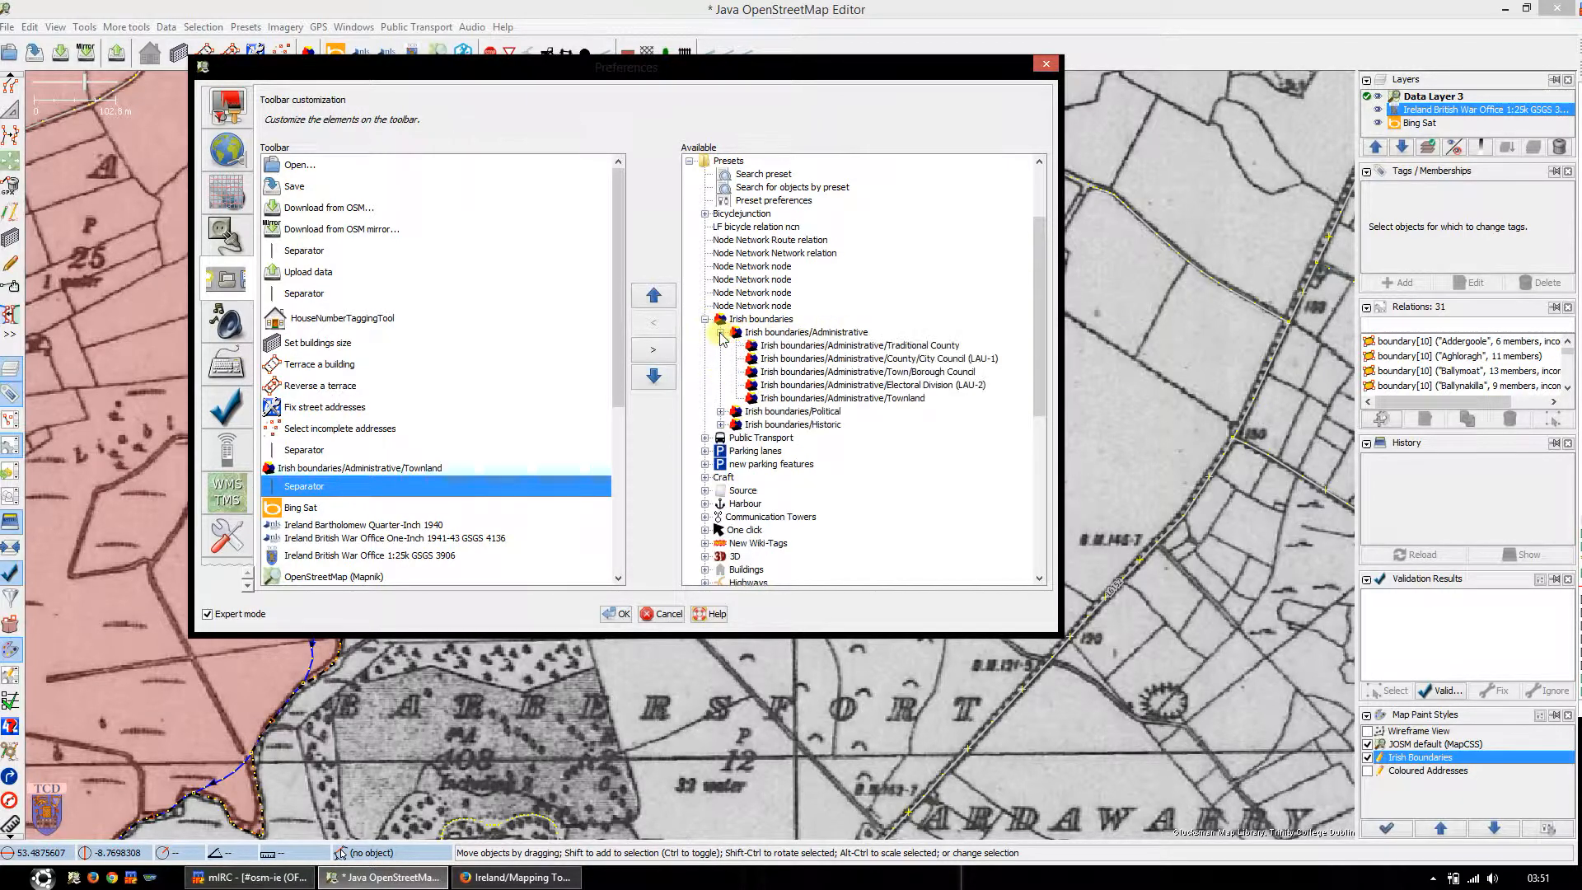
{"action": "left_click", "coordinate": [874, 400]}
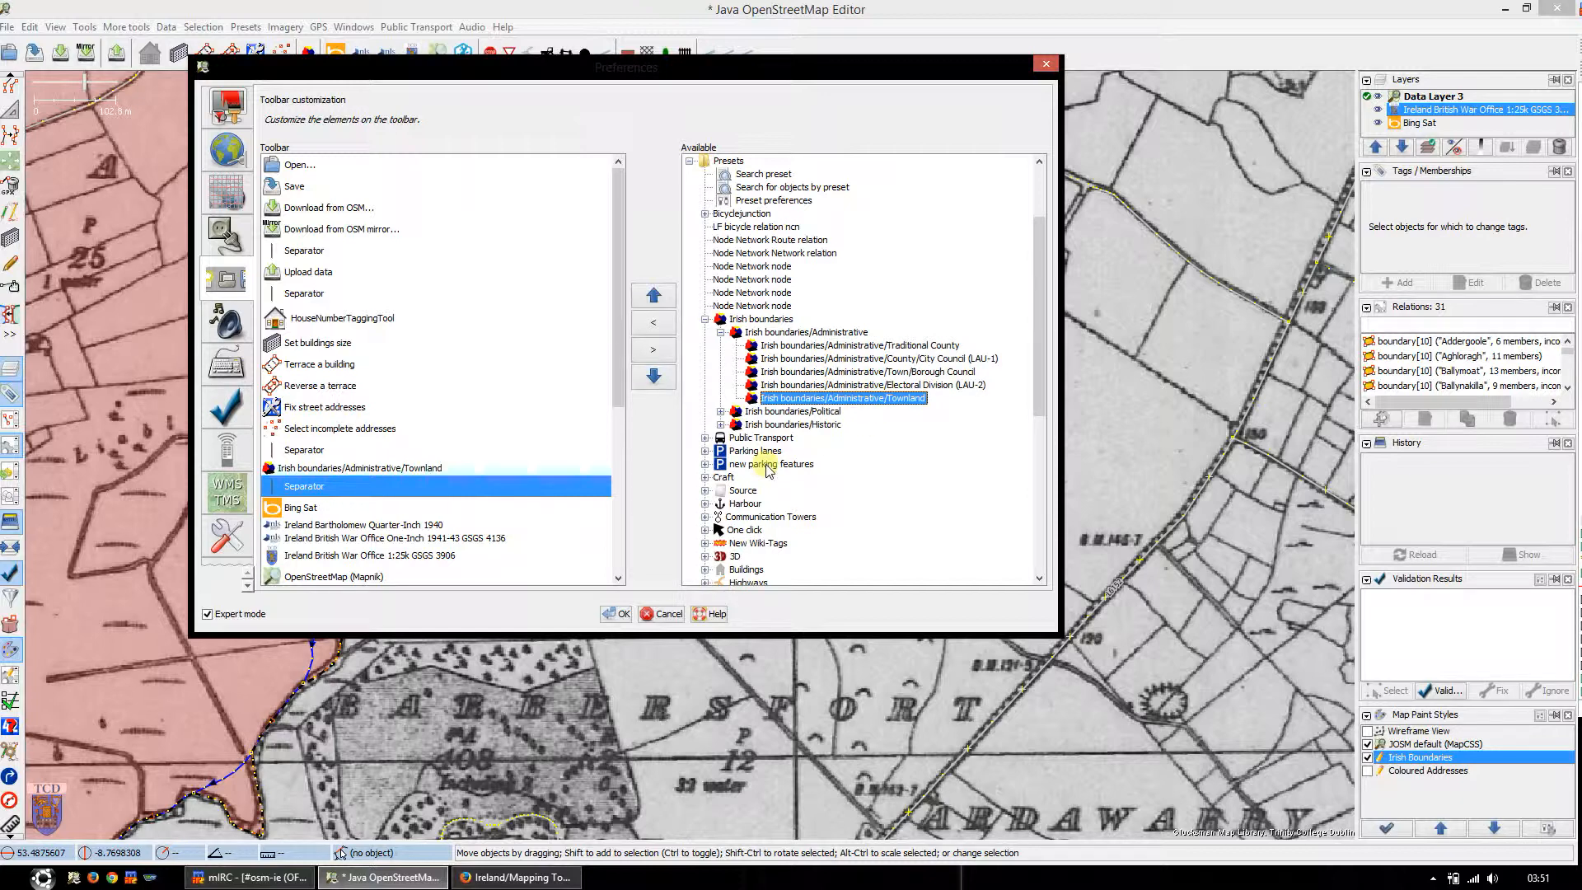
{"action": "left_click", "coordinate": [655, 323]}
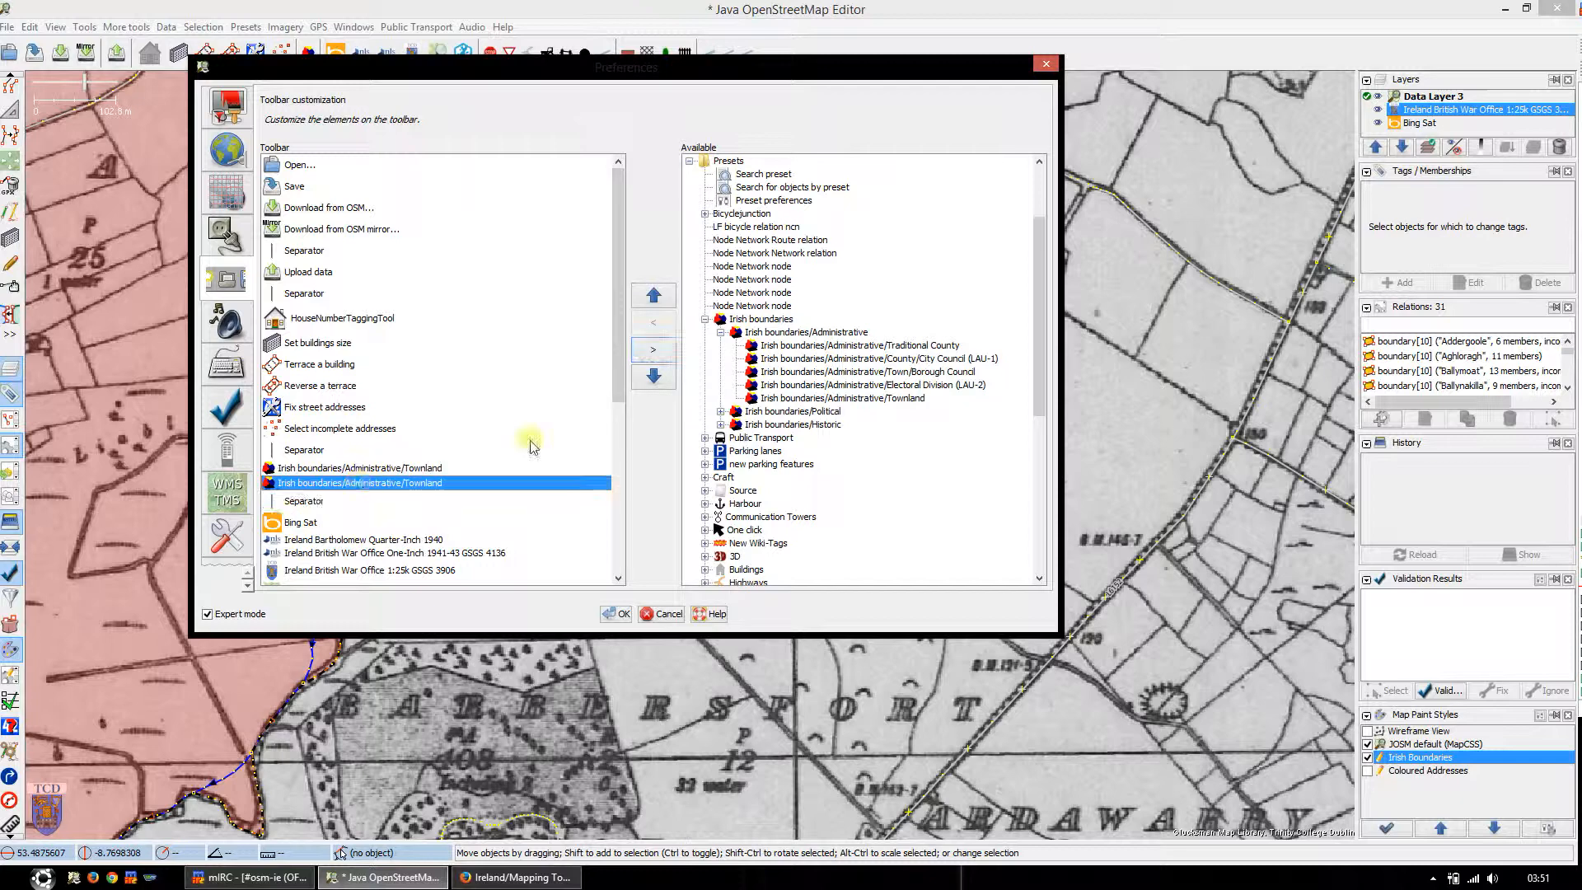
Step: Remove the duplicate Townland preset entry from the toolbar list and accept the preferences
{"action": "left_click", "coordinate": [653, 349]}
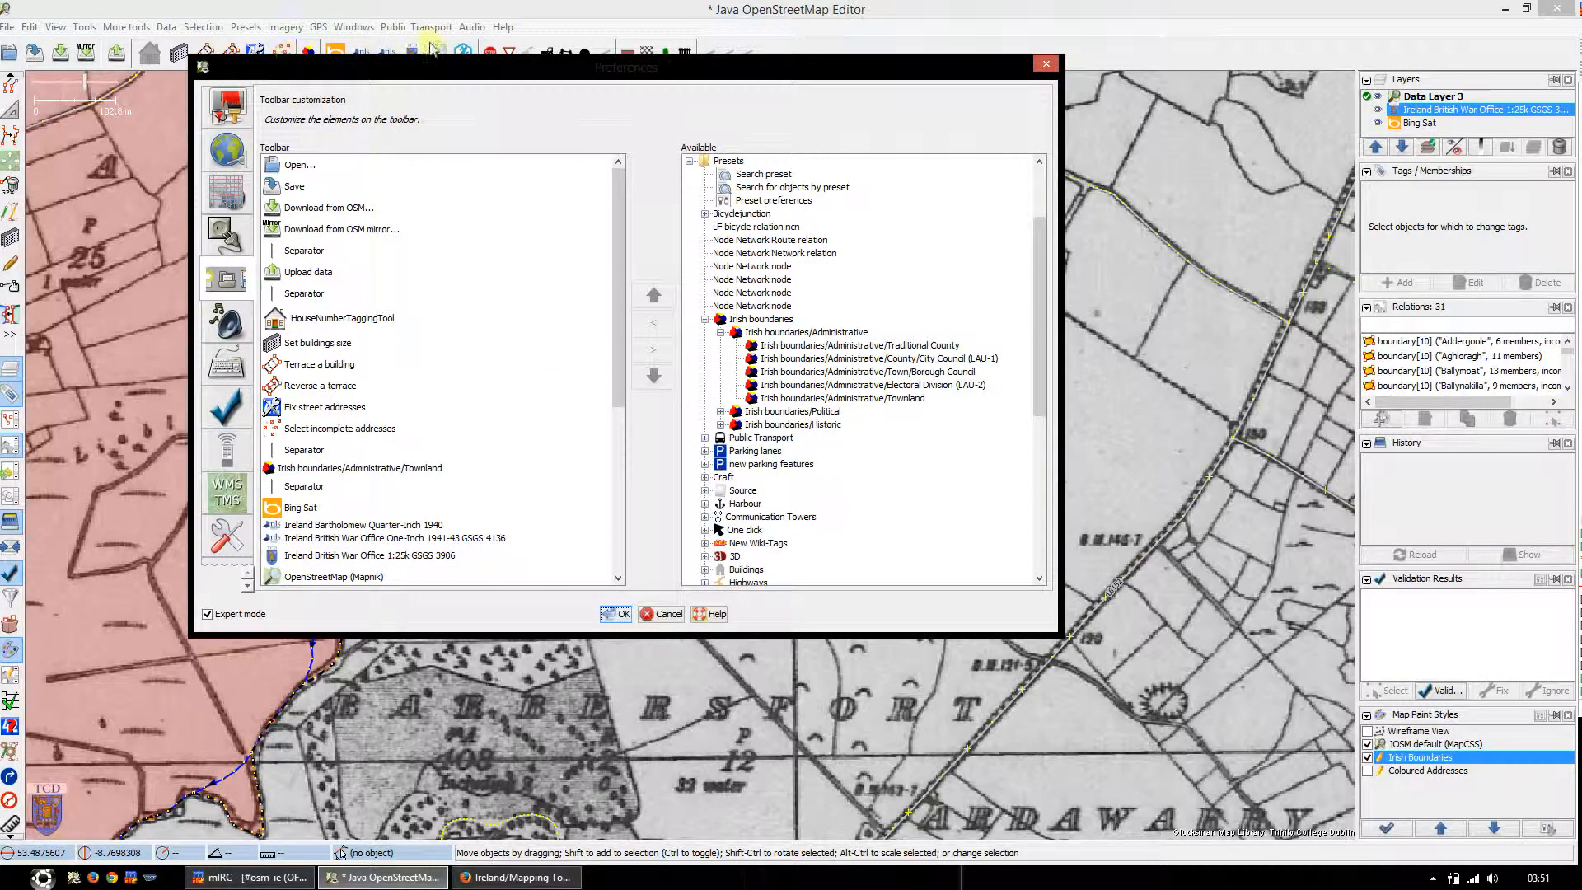
{"action": "left_click_drag", "start_coordinate": [619, 65], "coordinate": [614, 155]}
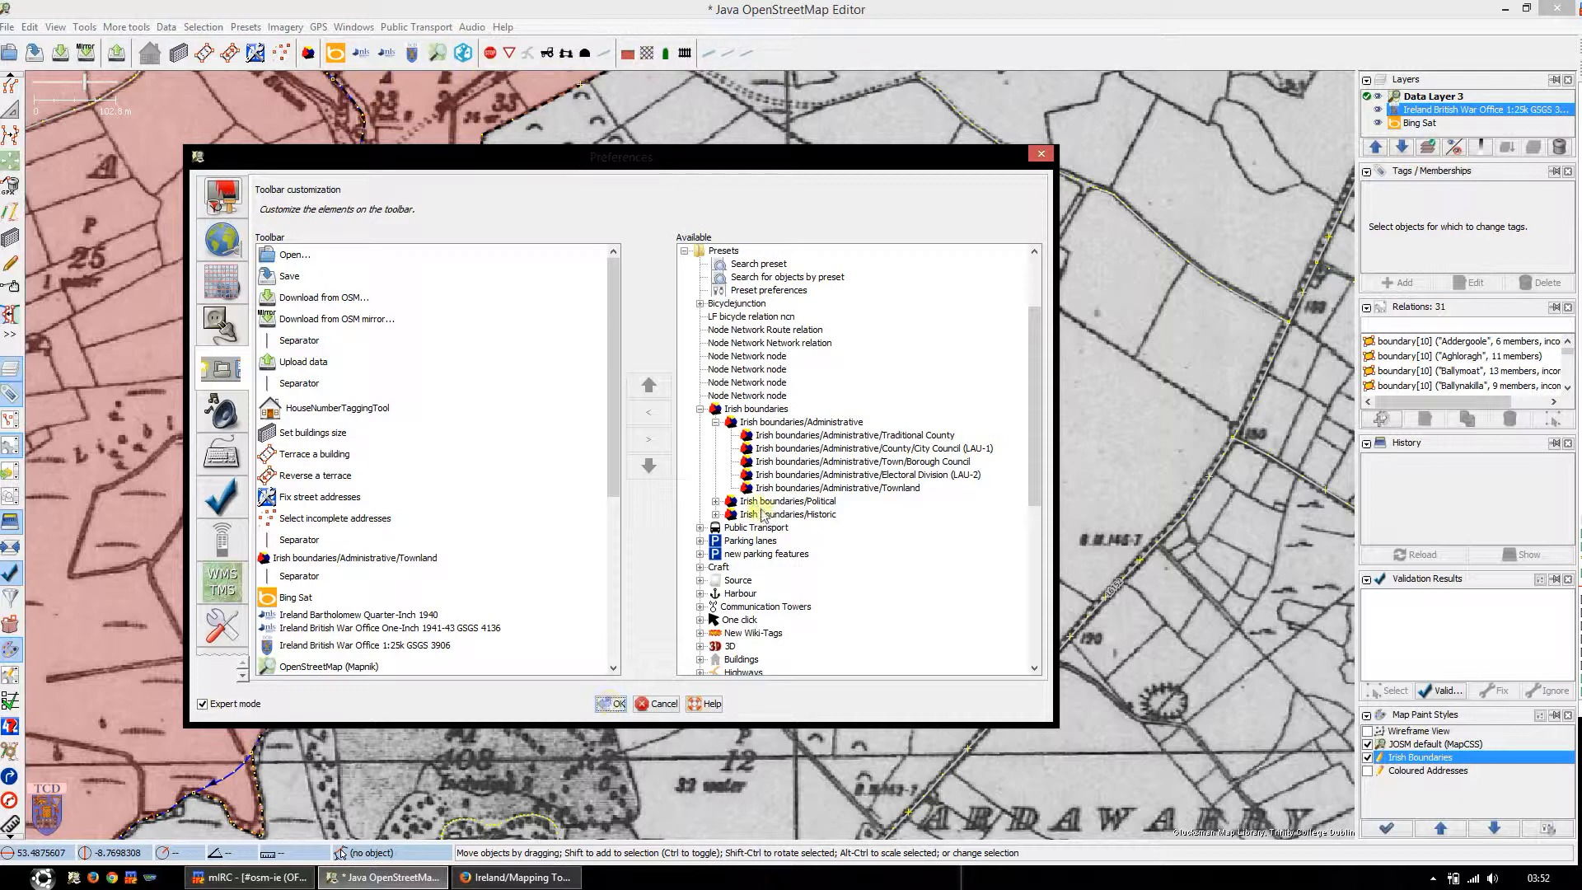
{"action": "left_click", "coordinate": [618, 705]}
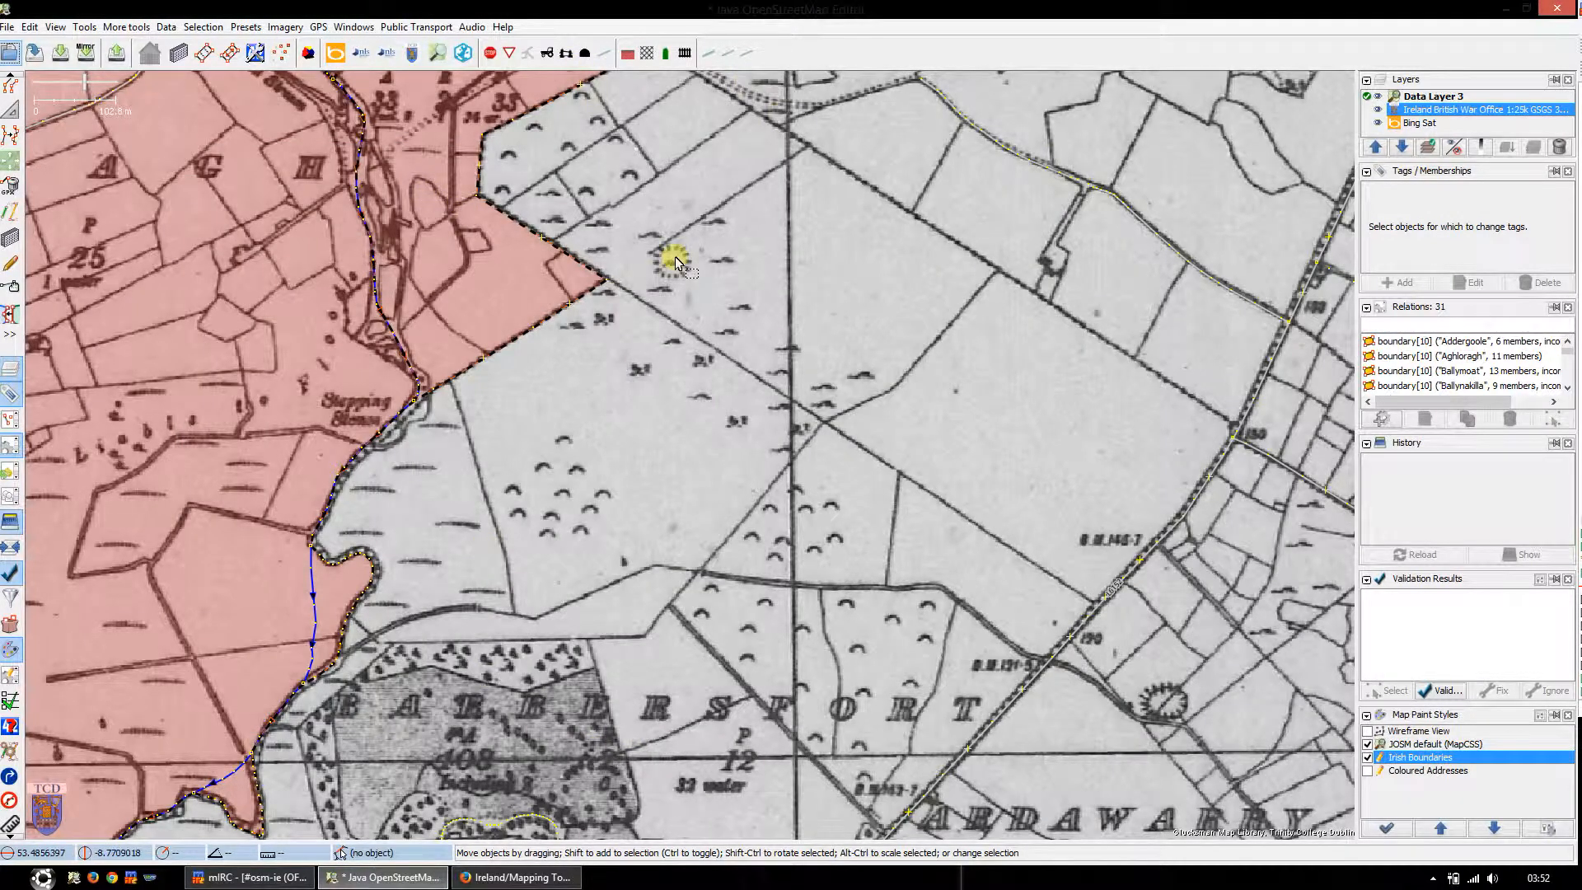
{"action": "left_click_drag", "start_coordinate": [793, 313], "coordinate": [848, 400]}
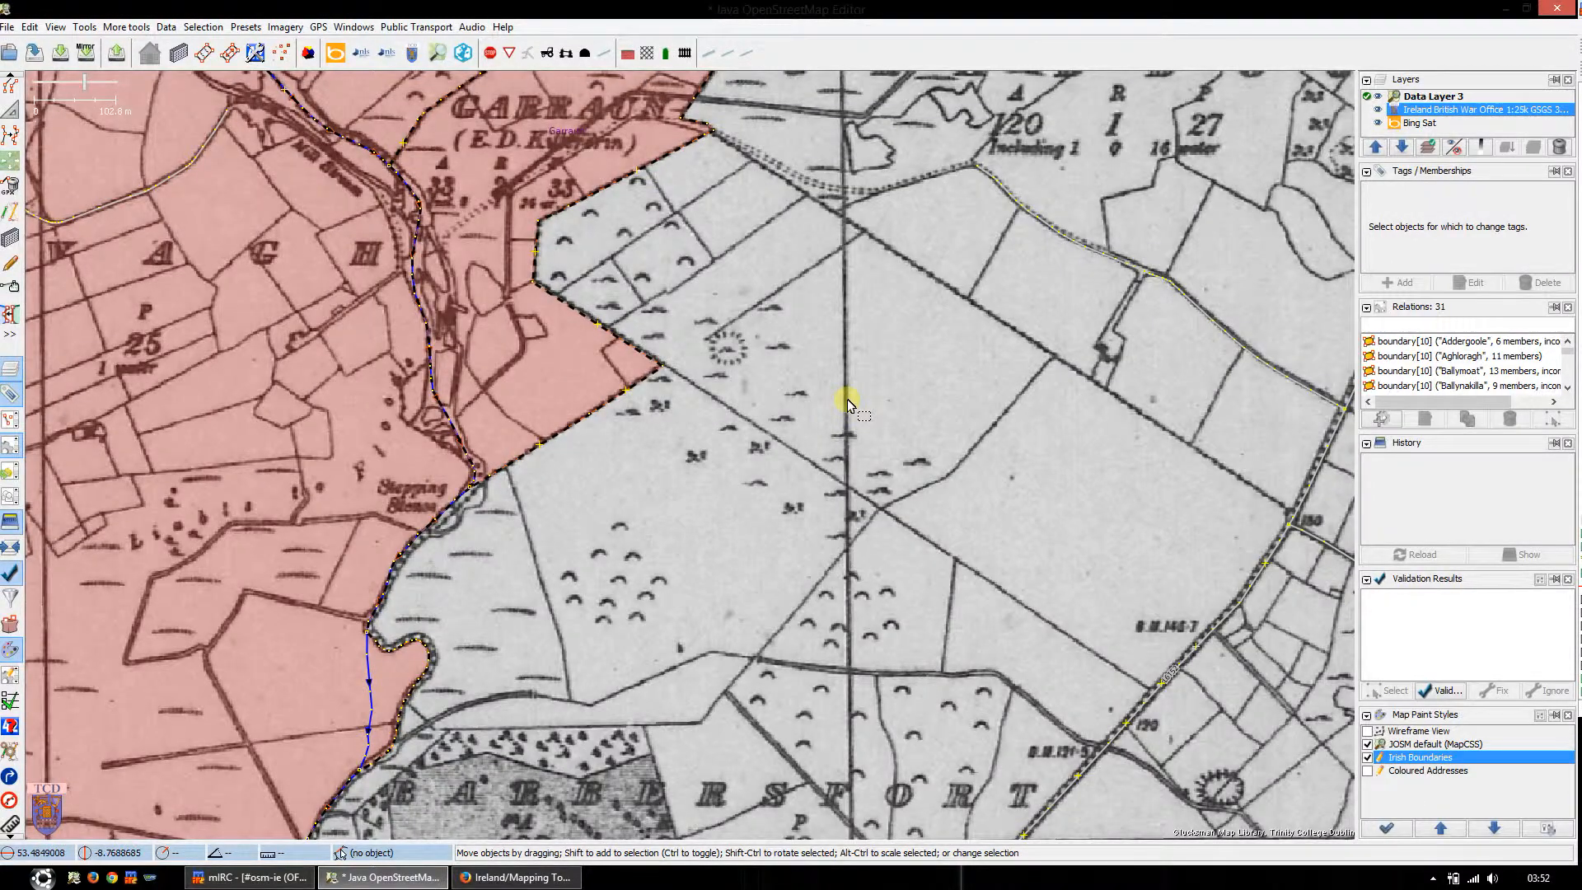
{"action": "scroll", "coordinate": [820, 473], "scroll_direction": "down", "scroll_amount": 3}
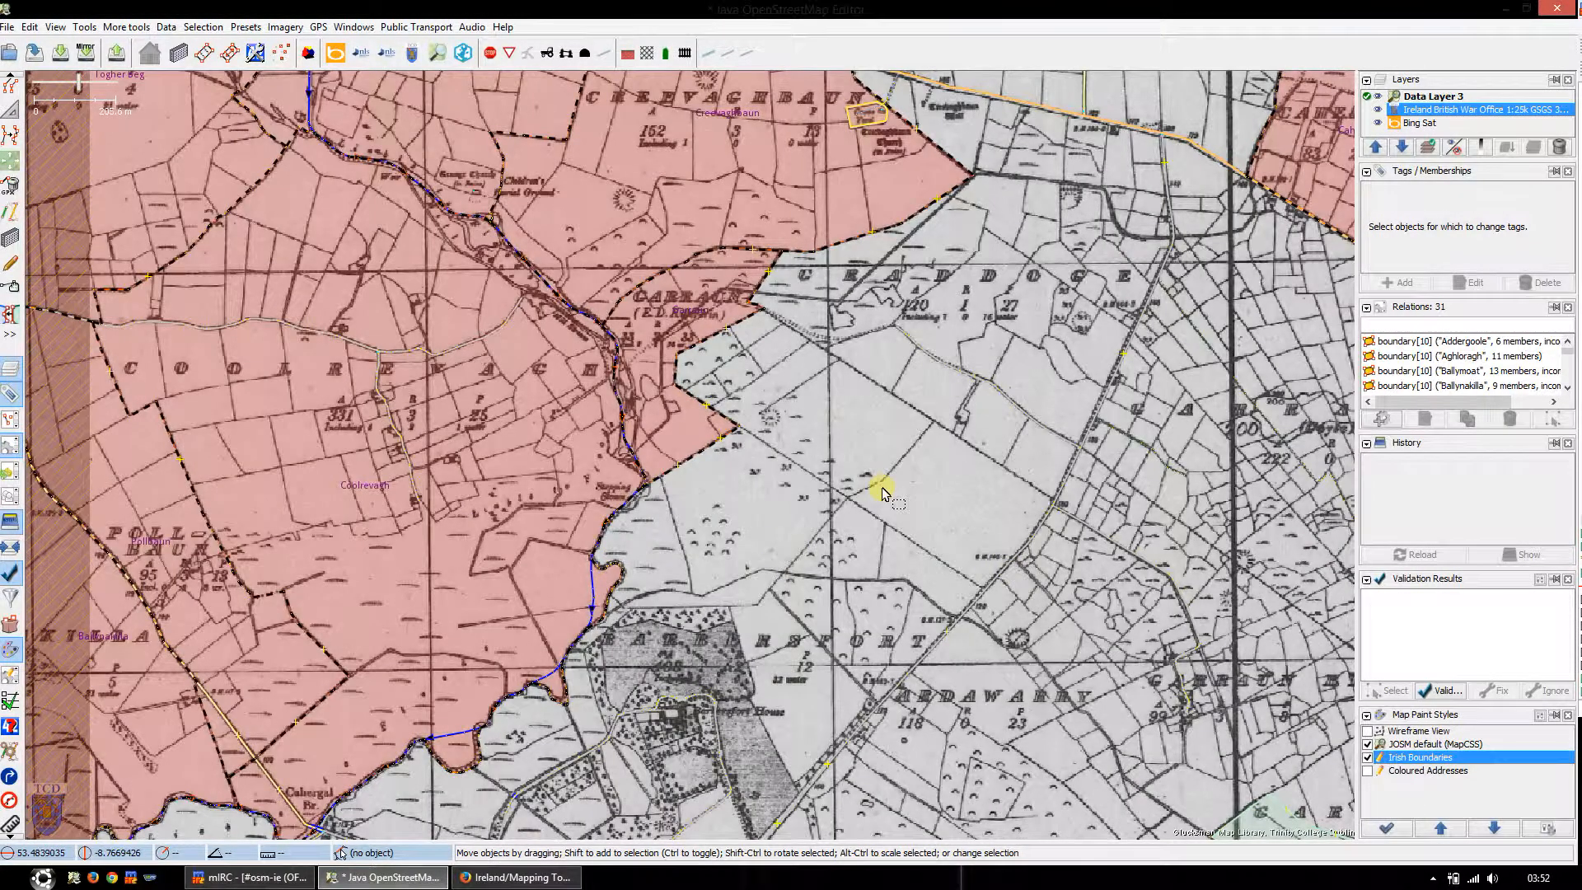
{"action": "left_click_drag", "start_coordinate": [882, 492], "coordinate": [826, 457]}
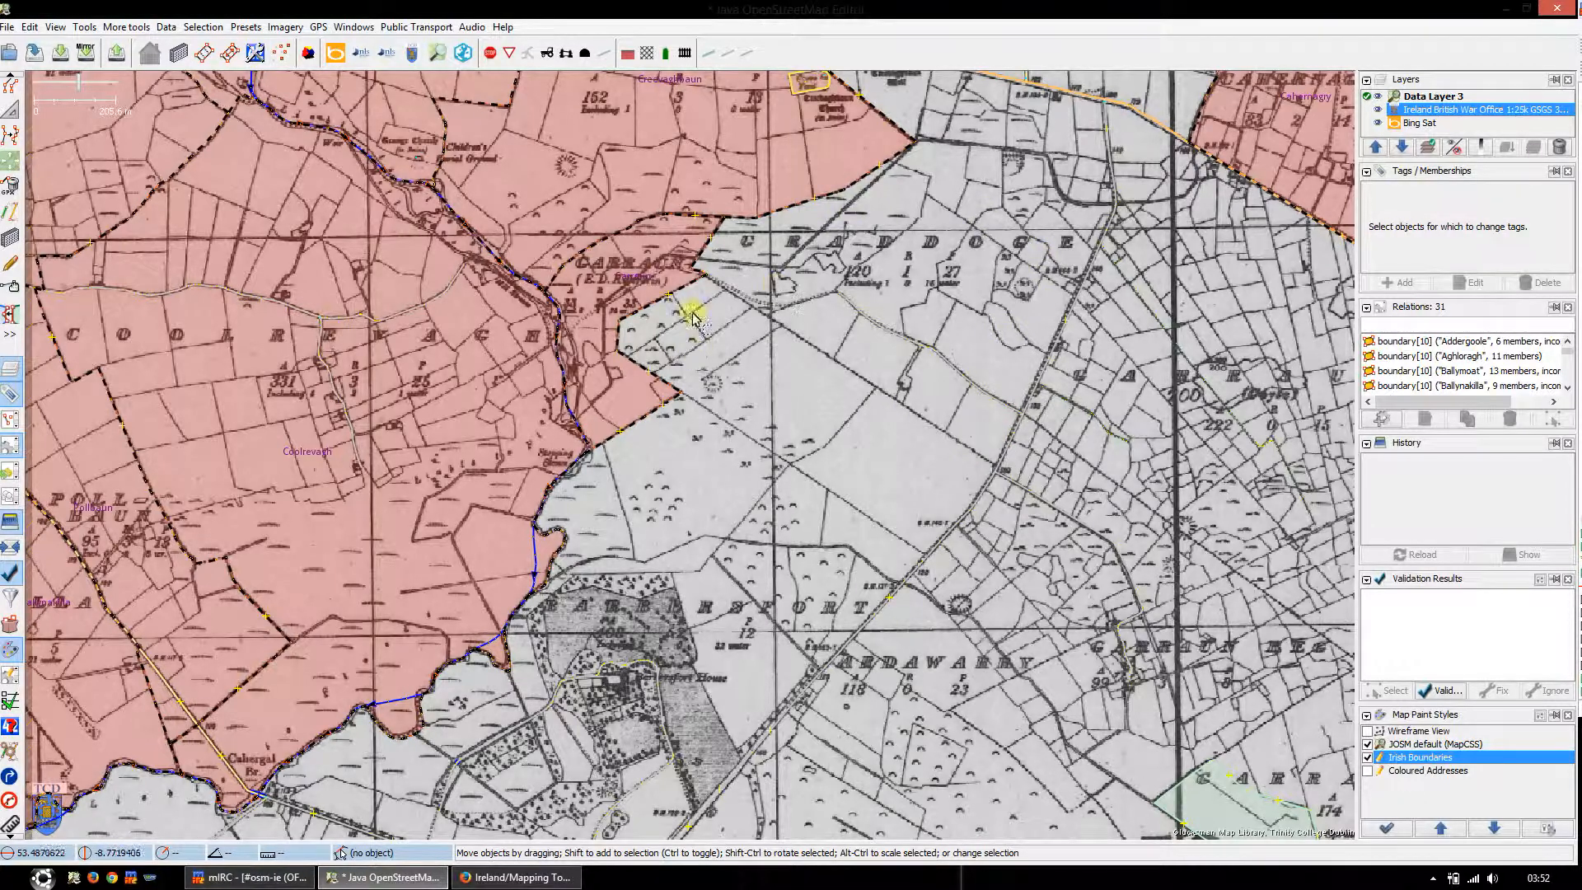
{"action": "left_click_drag", "start_coordinate": [798, 400], "coordinate": [770, 450]}
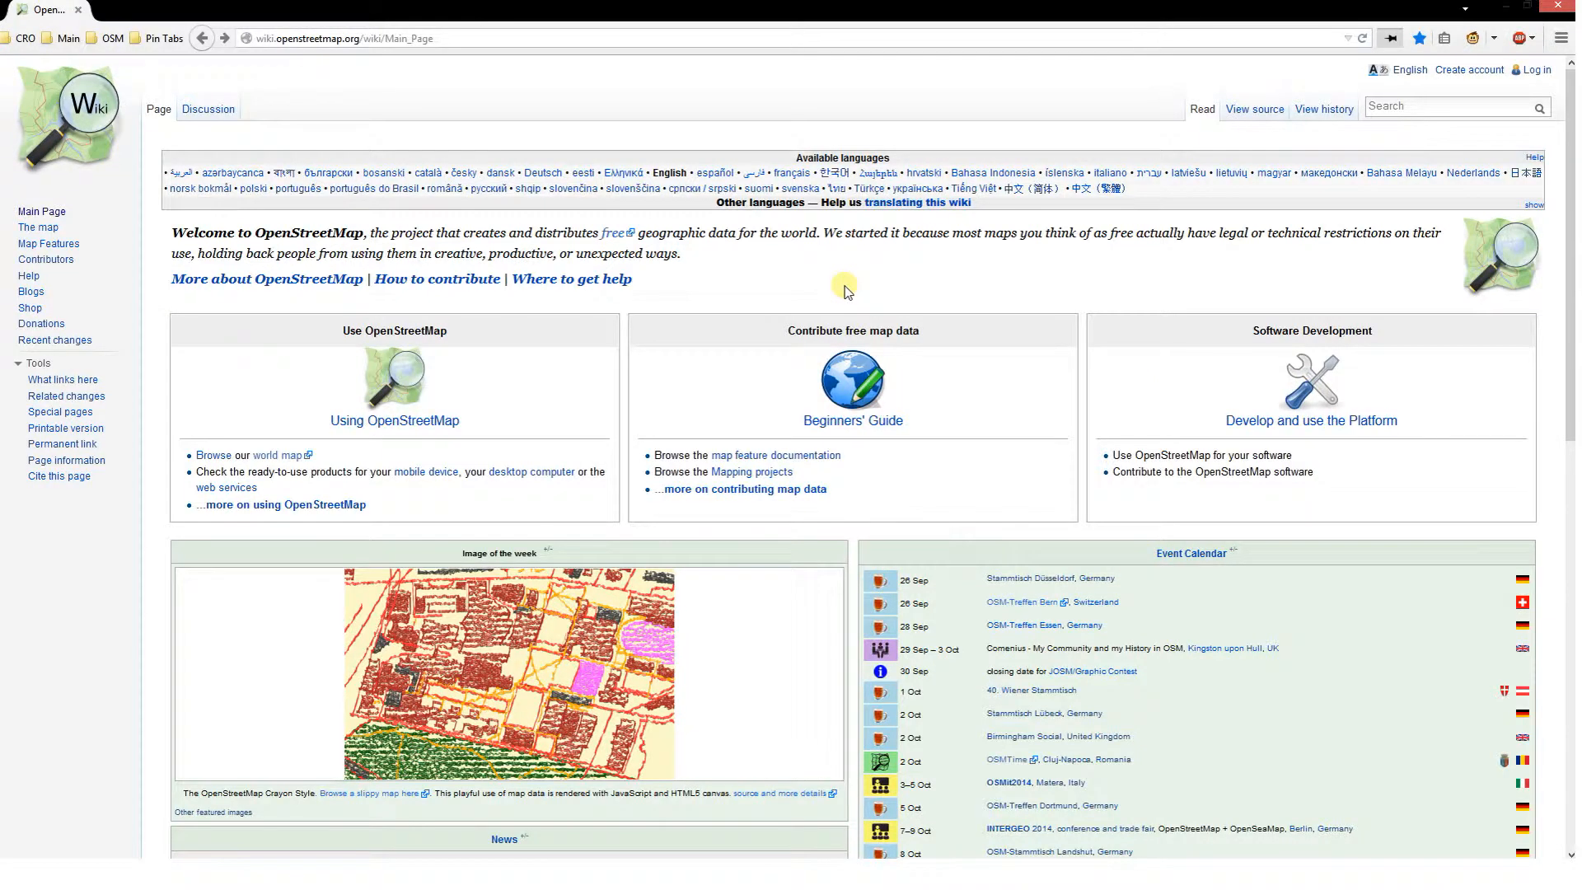
Step: On the OpenStreetMap Wiki in the browser, search for "Mapping Townlands" and open the Mapping Townlands Video Series section of Ireland/Mapping Townlands
{"action": "left_click", "coordinate": [1399, 110]}
{"action": "type", "text": "Mapping Townlands"}
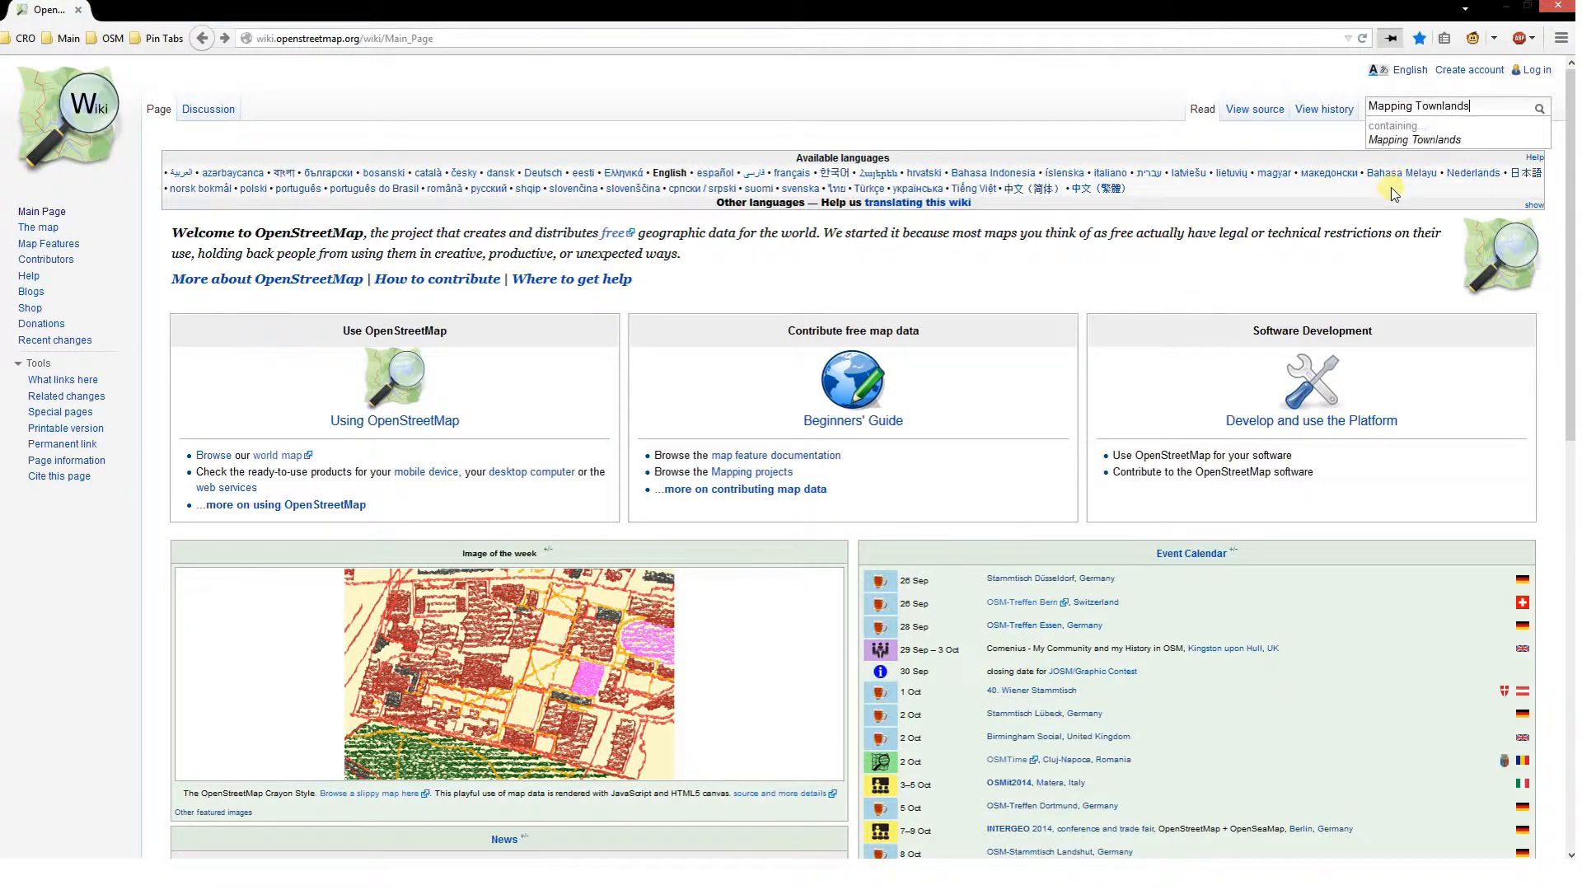
{"action": "key", "text": "Return"}
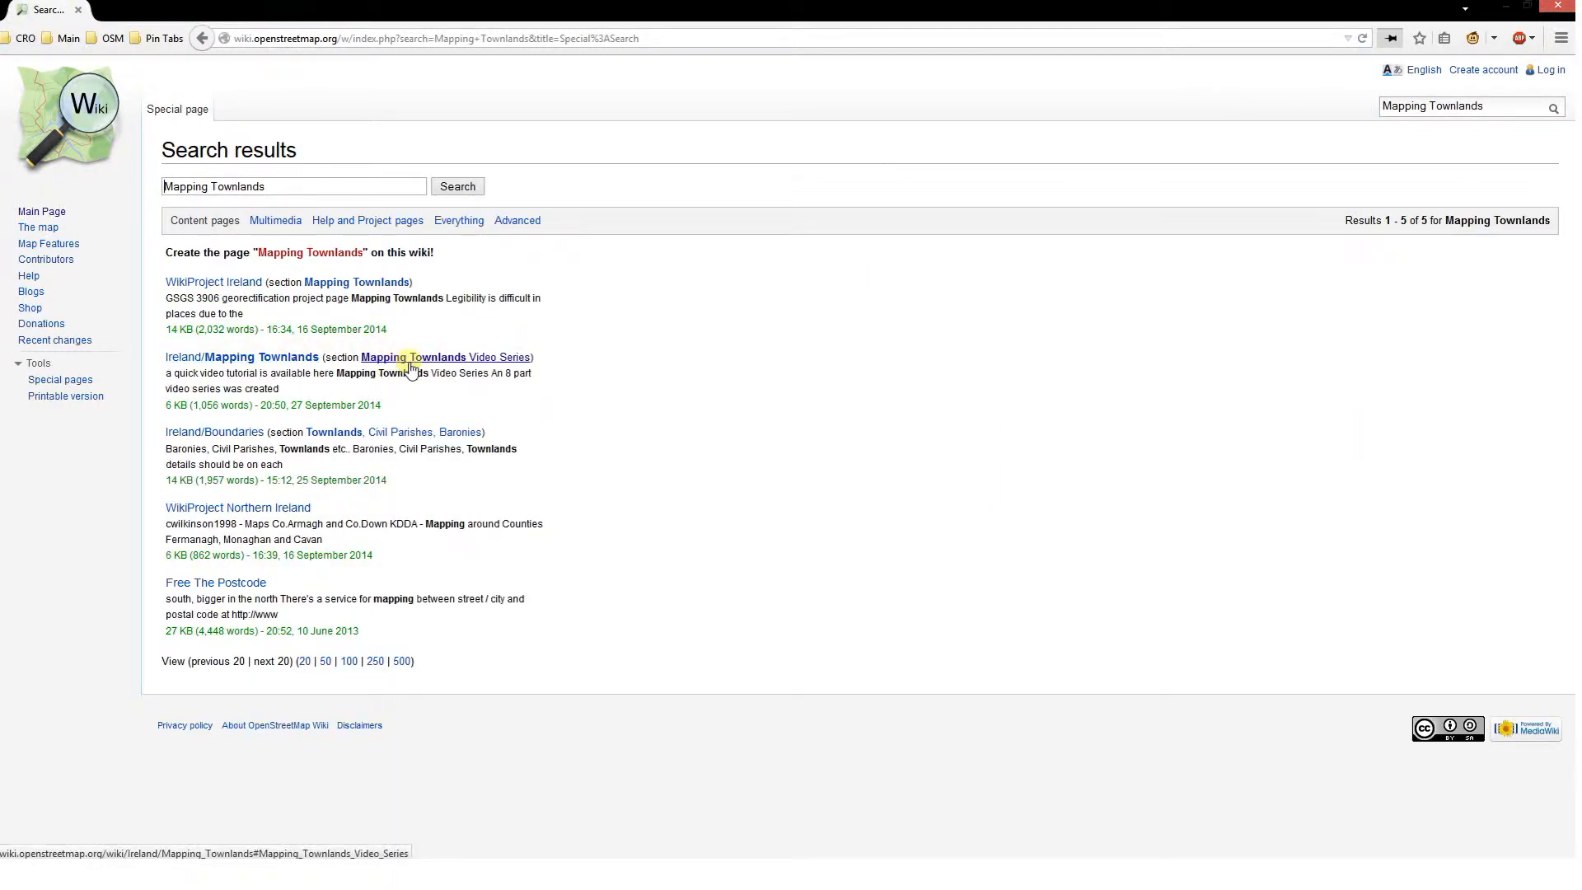
{"action": "left_click", "coordinate": [503, 361]}
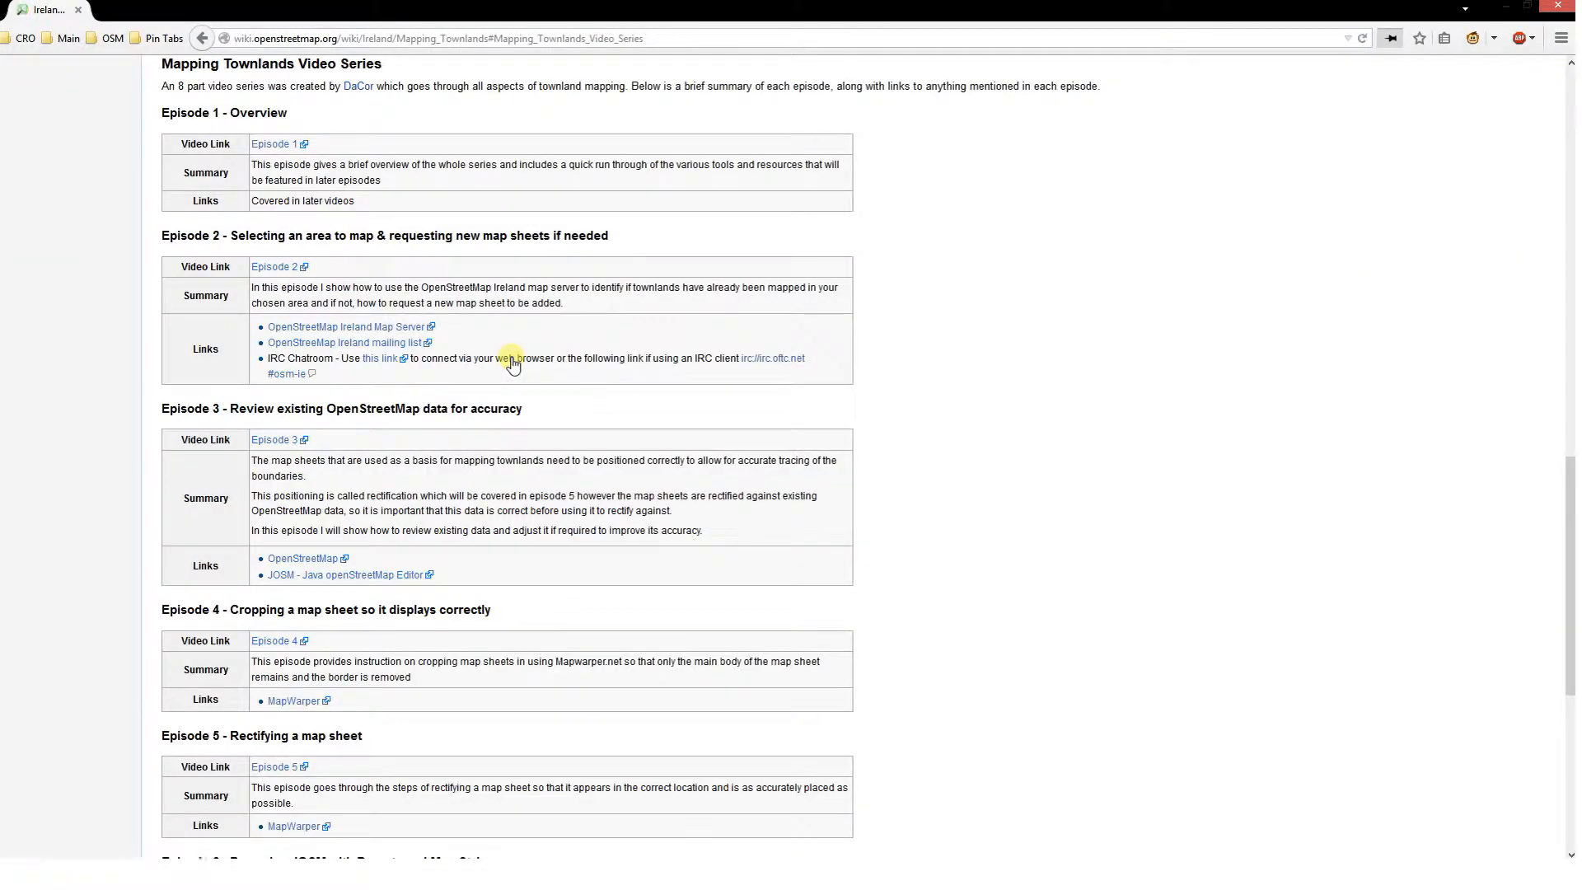